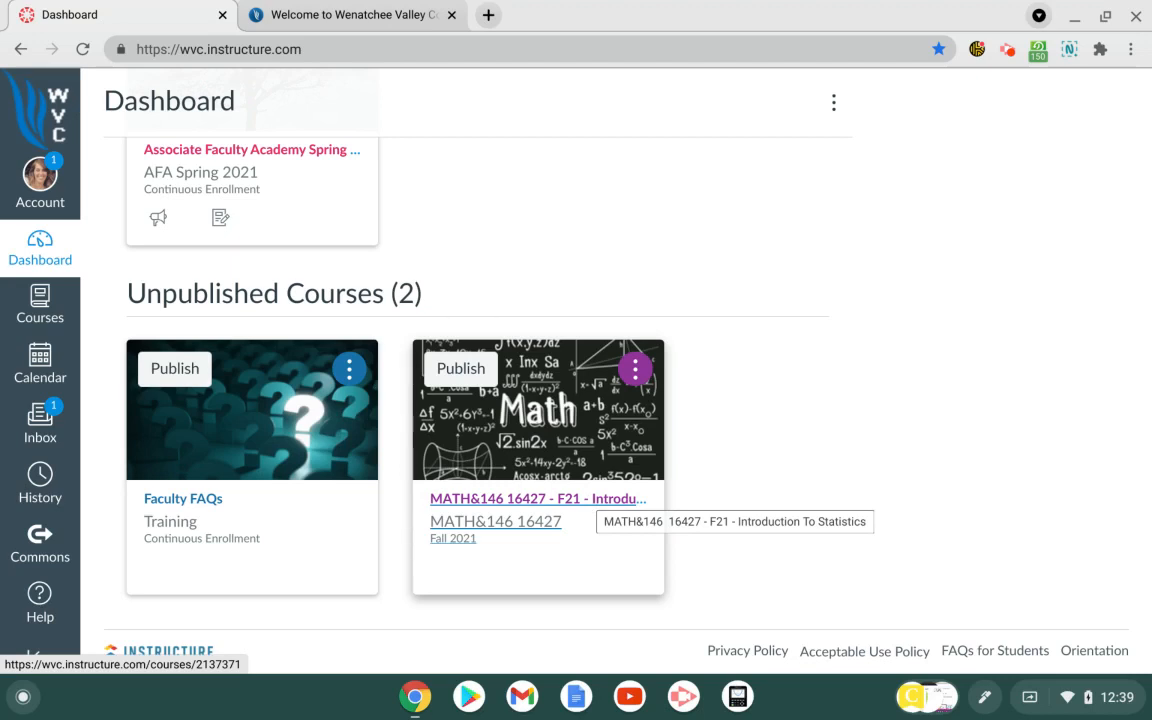
Step: Open the Modules page of the MATH&146 16427 F21 Introduction To Statistics course and unpublish the Week 1 module
click(589, 499)
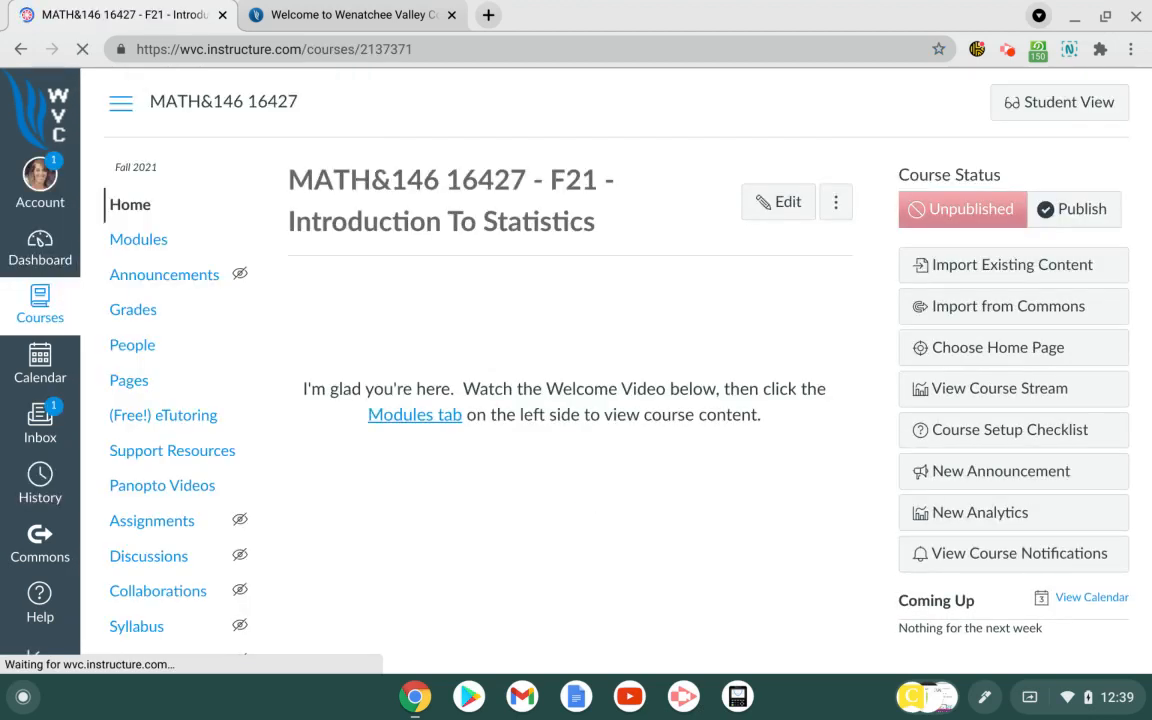
click(149, 239)
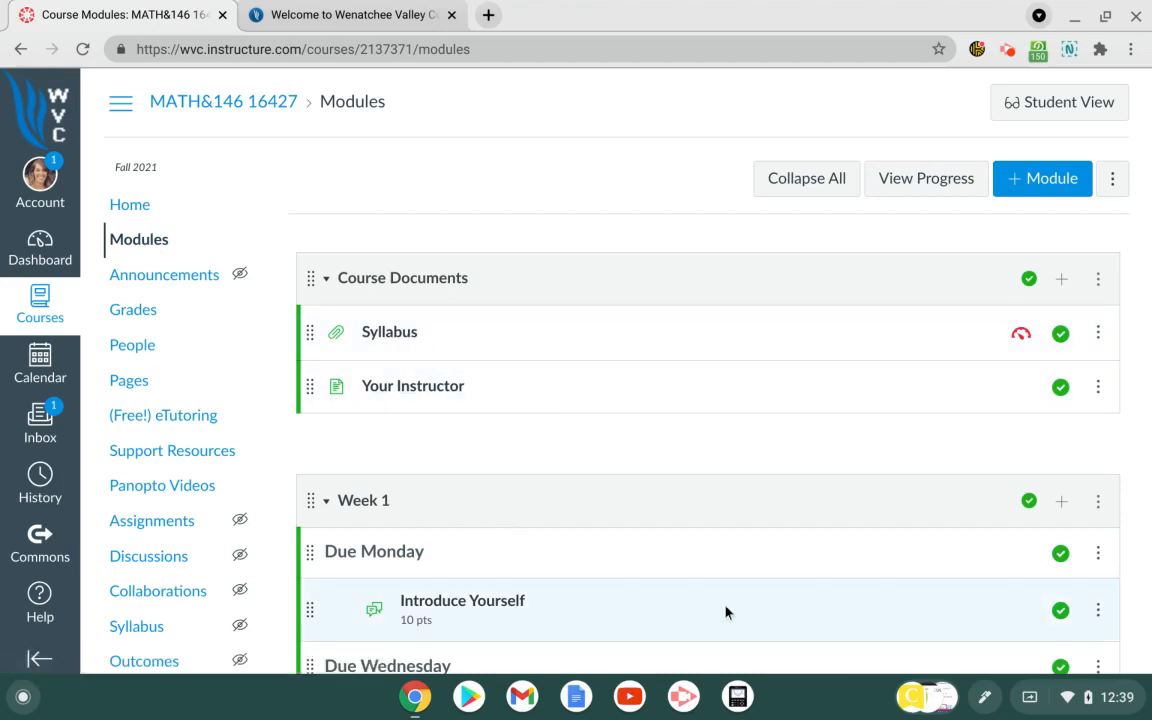
scroll(726, 612, down, 2)
scroll(726, 612, up, 2)
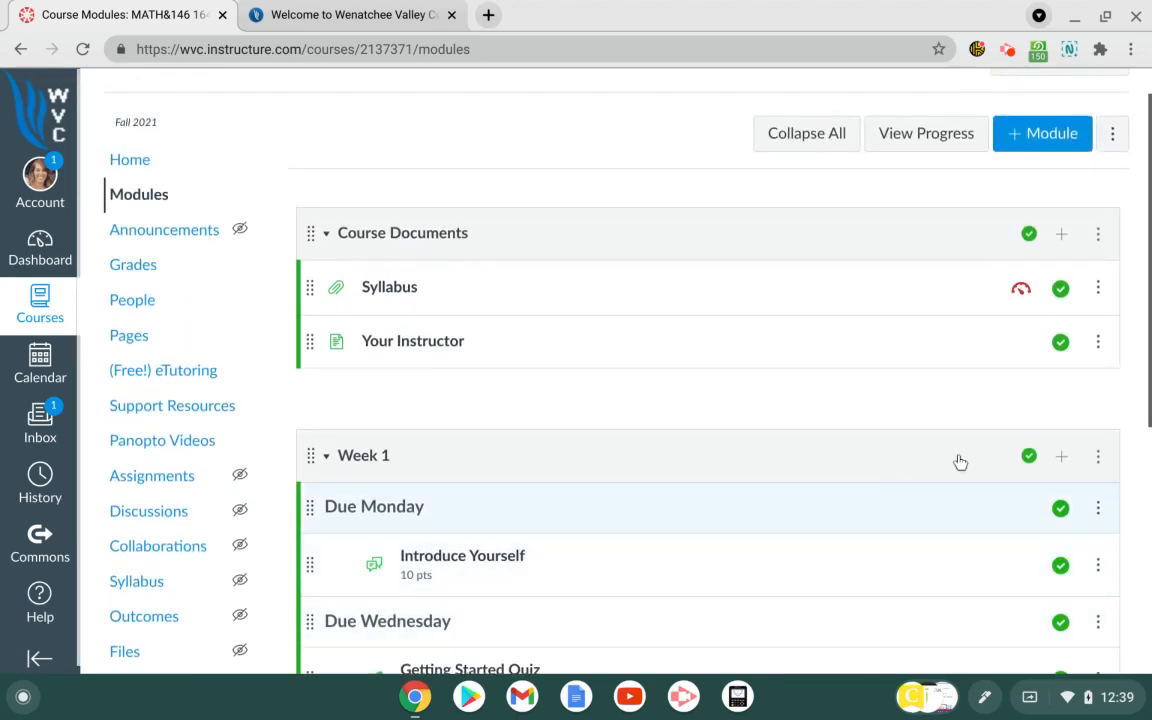
click(1031, 459)
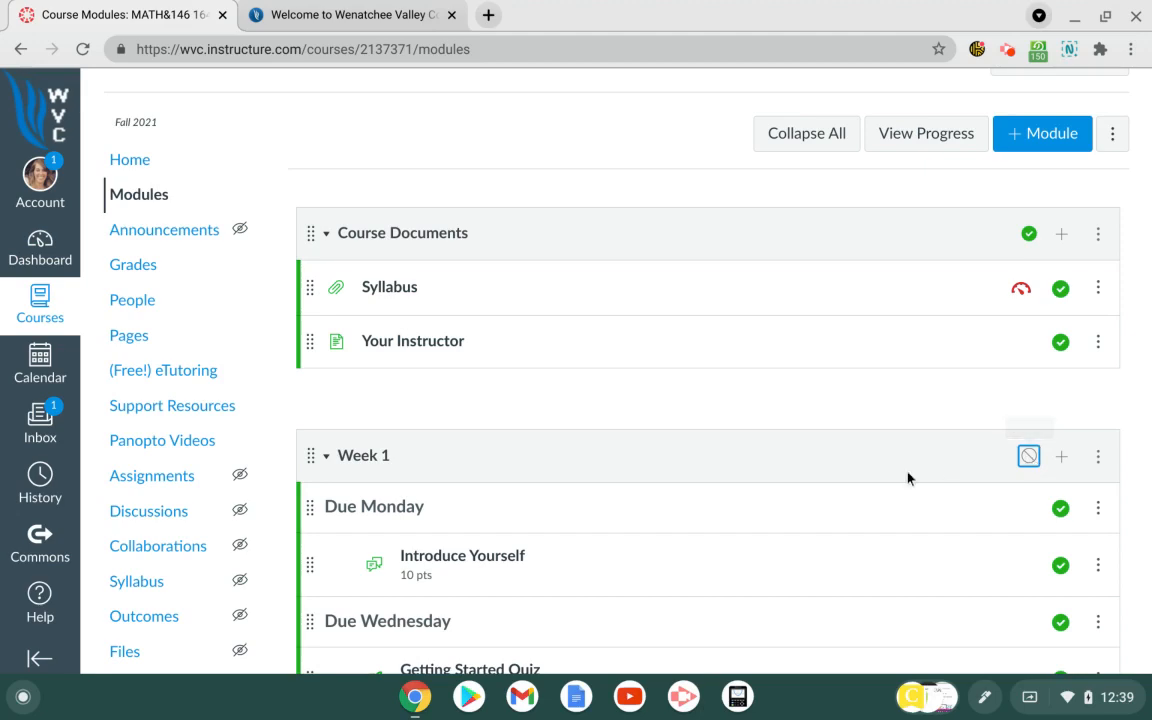
Step: Look through the items in the Week 1 module, and check the Modules page in Student View
scroll(908, 478, down, 2)
scroll(908, 478, down, 5)
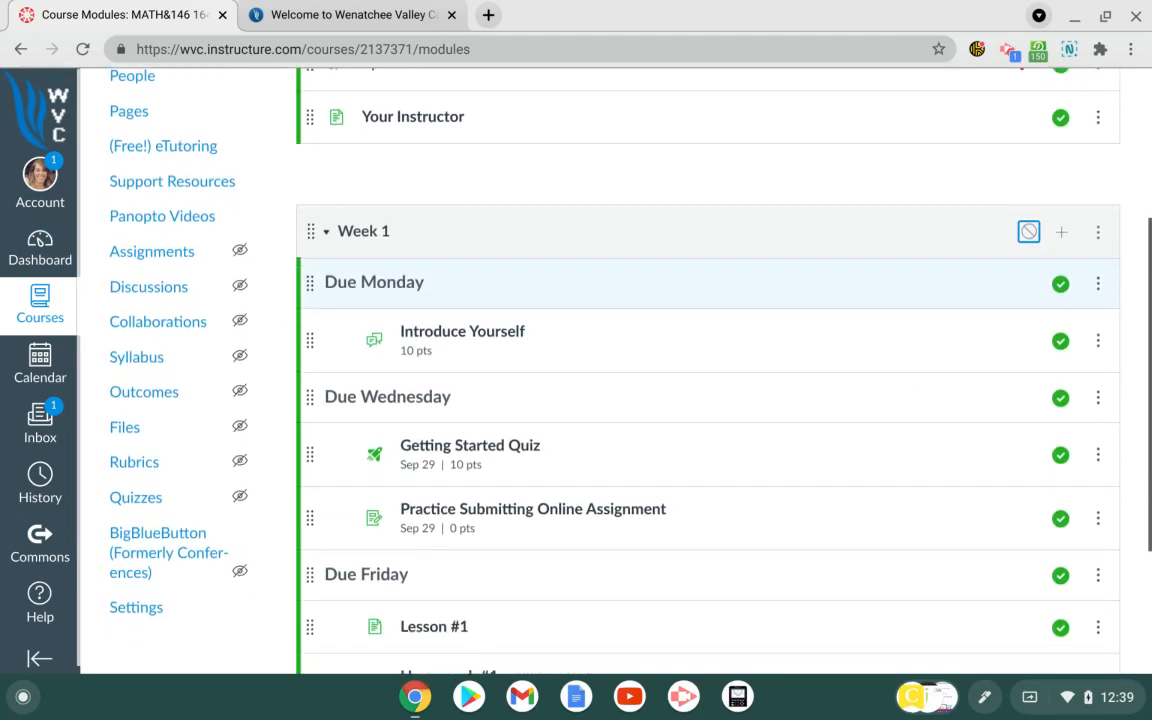
scroll(708, 370, up, 3)
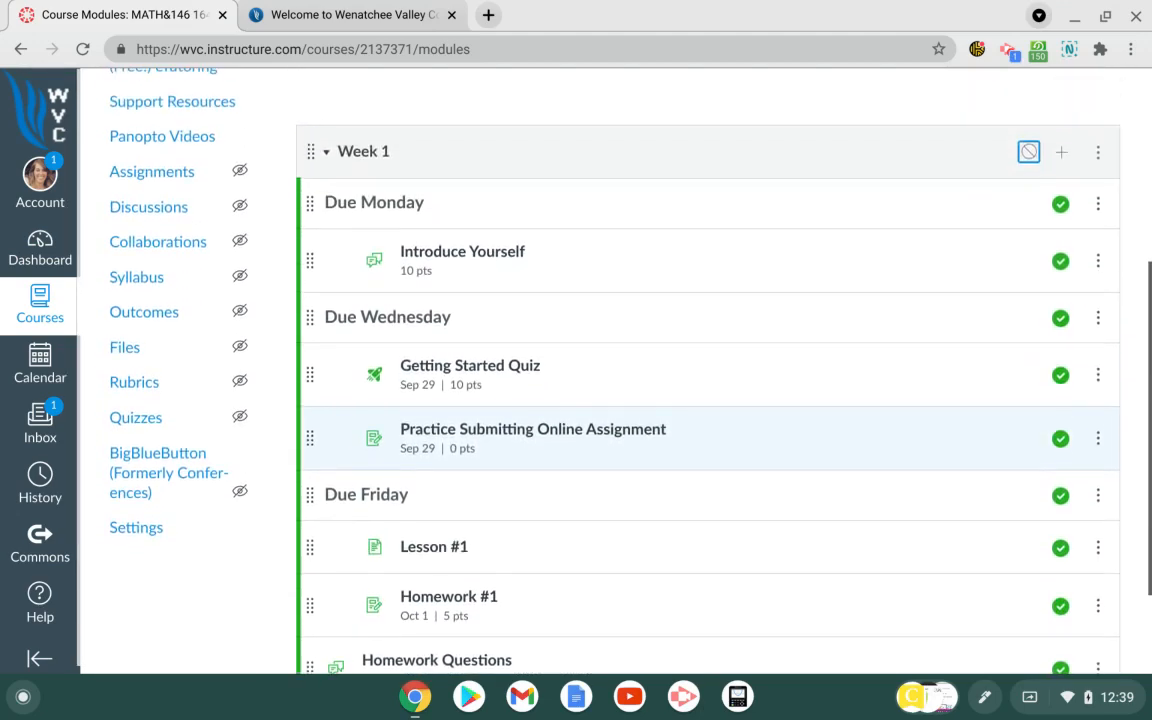
scroll(708, 370, up, 1)
scroll(708, 460, up, 1)
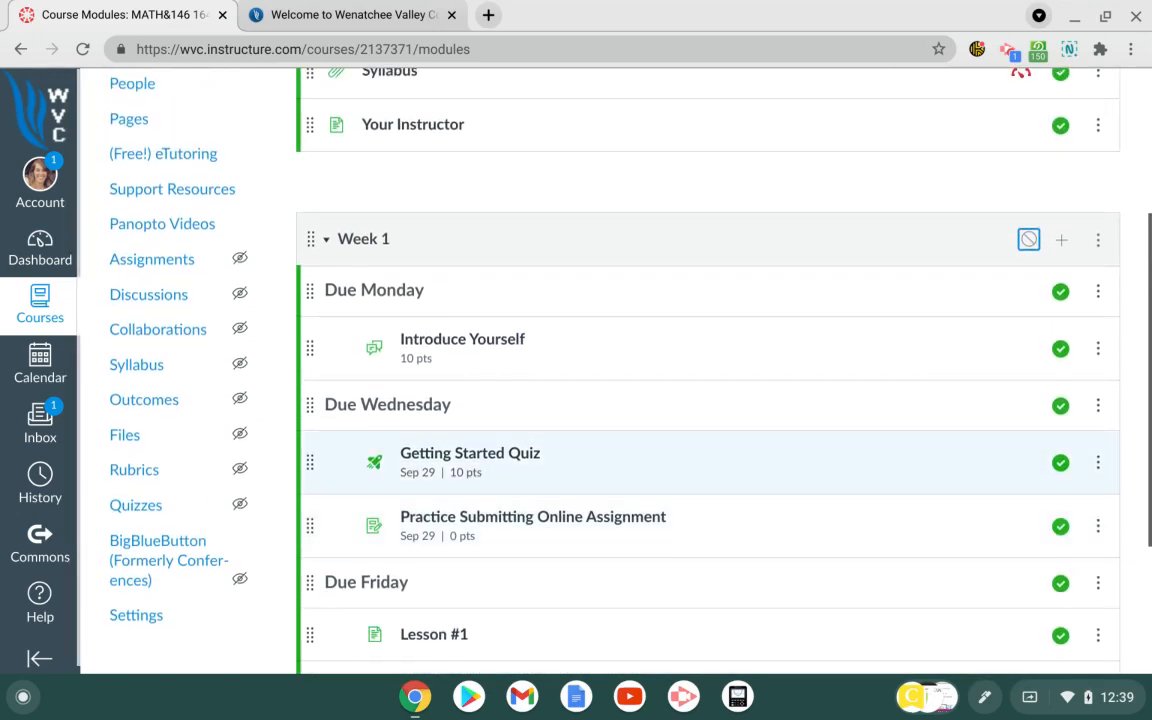
scroll(935, 462, up, 3)
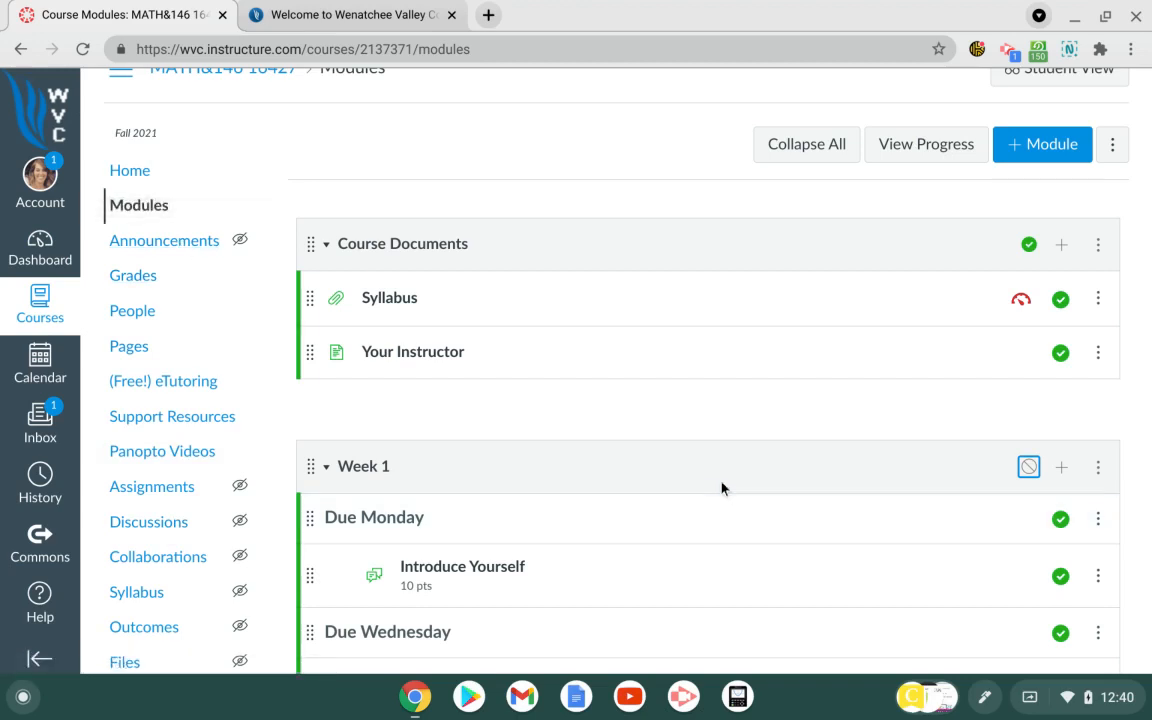
scroll(722, 487, up, 1)
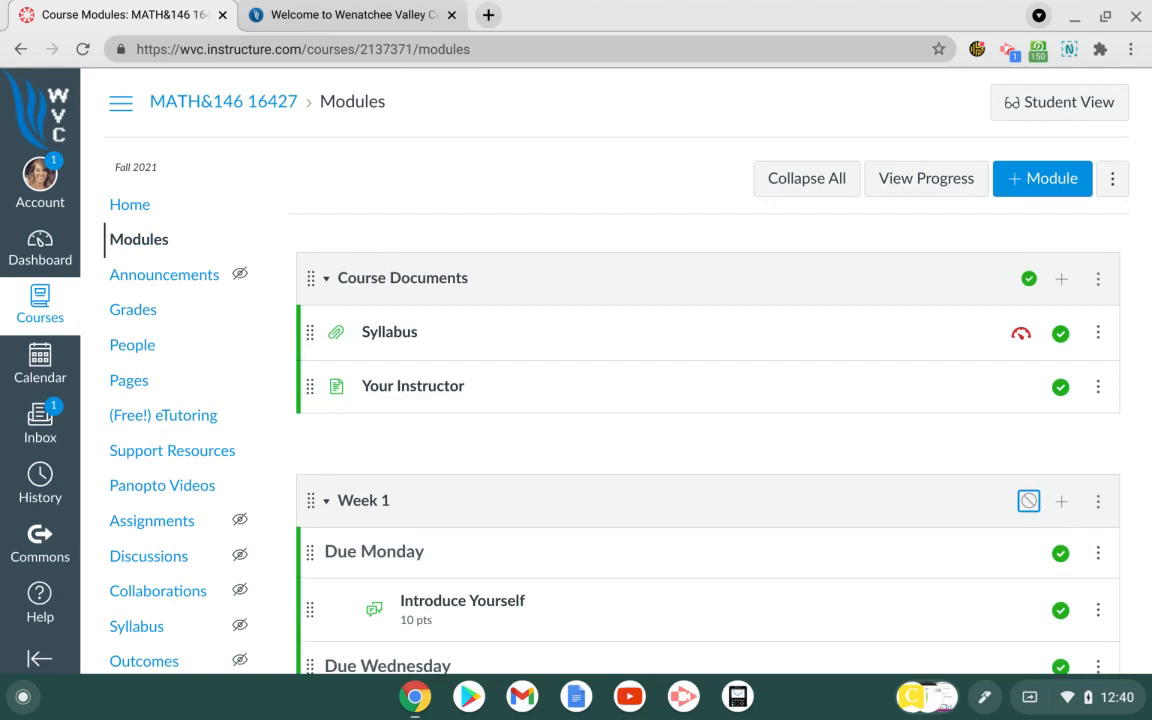
click(1080, 104)
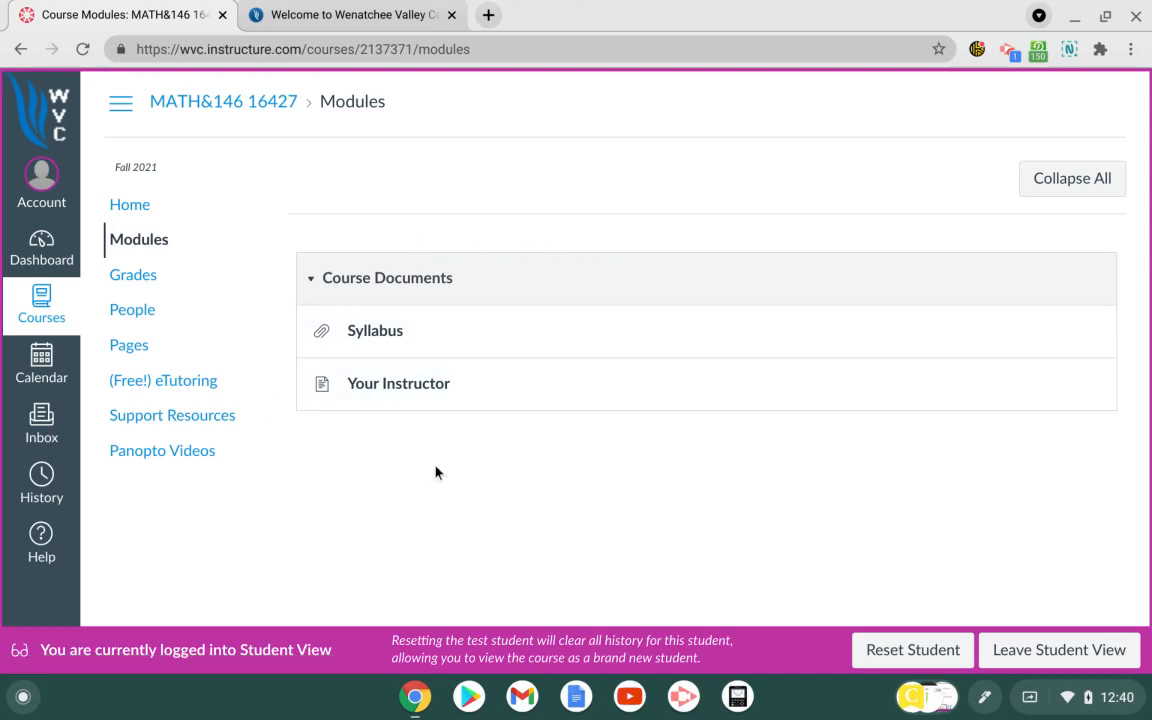
Step: Check the list of all pages as a student, and leave Student View for the course home page
click(135, 352)
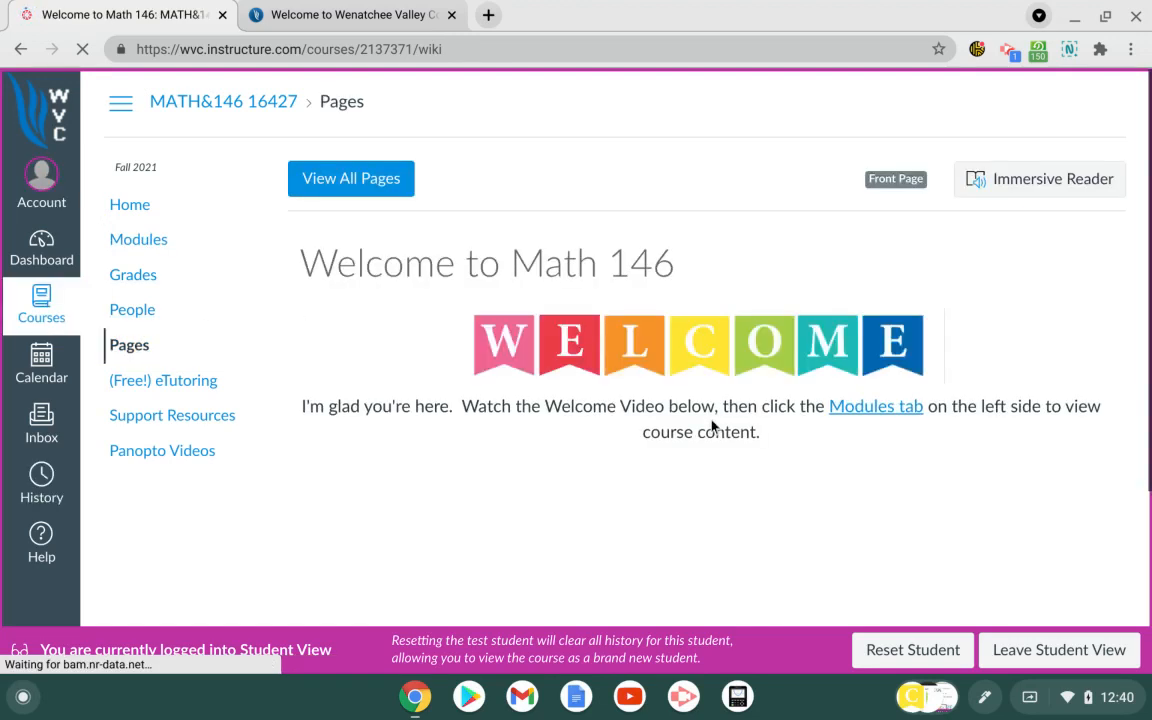
click(352, 180)
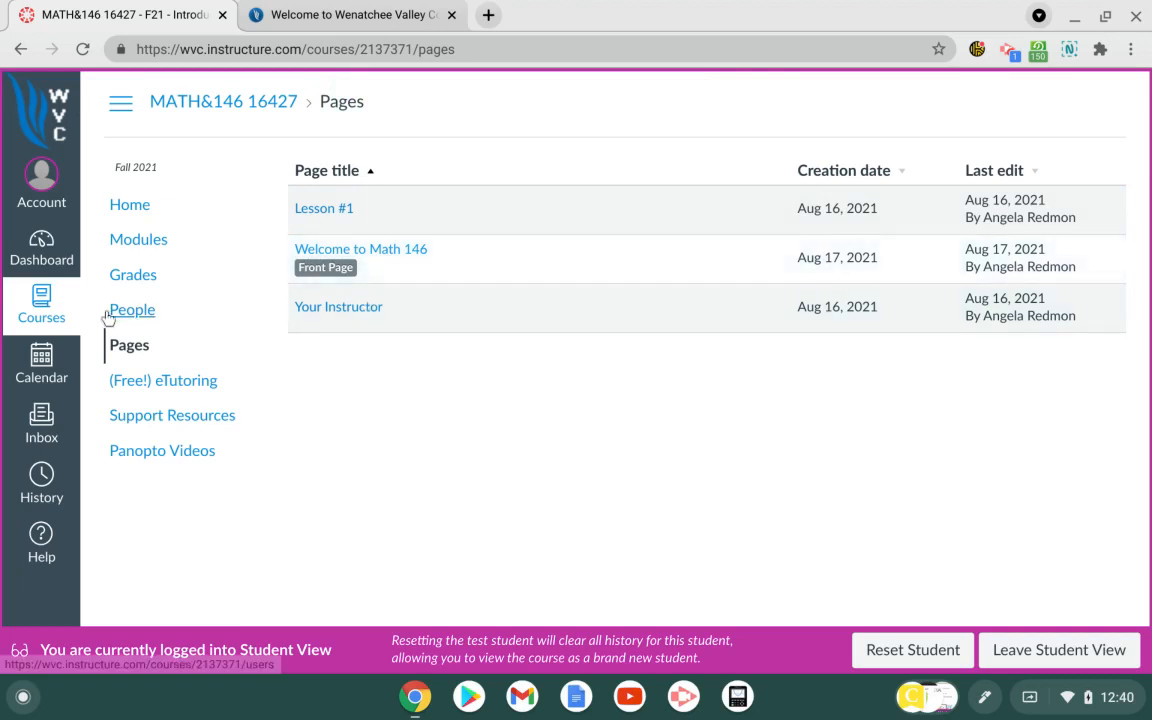
click(1080, 651)
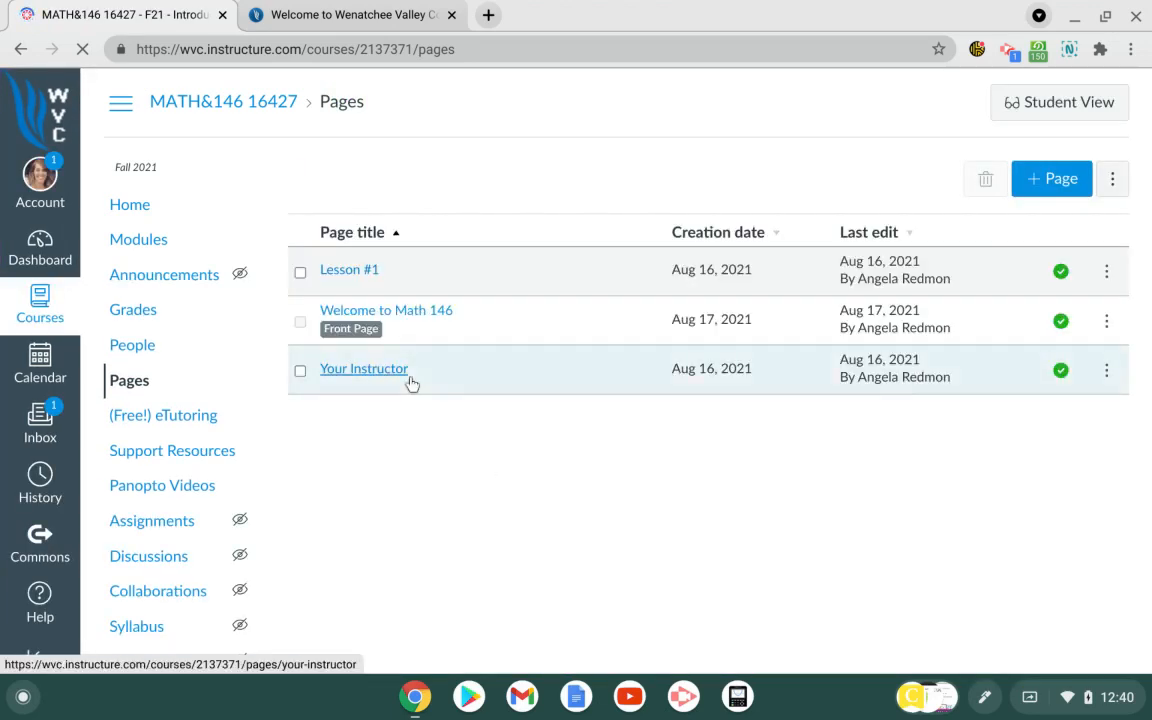
click(131, 205)
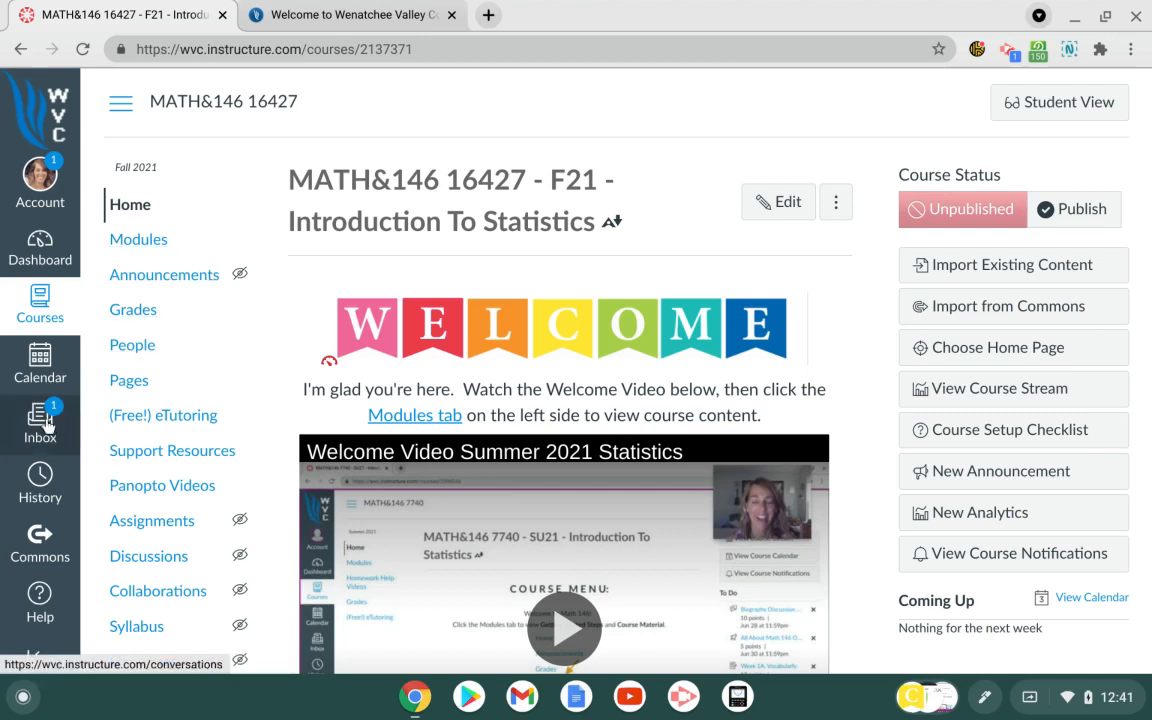
Step: Start composing a new message in the Inbox
click(41, 424)
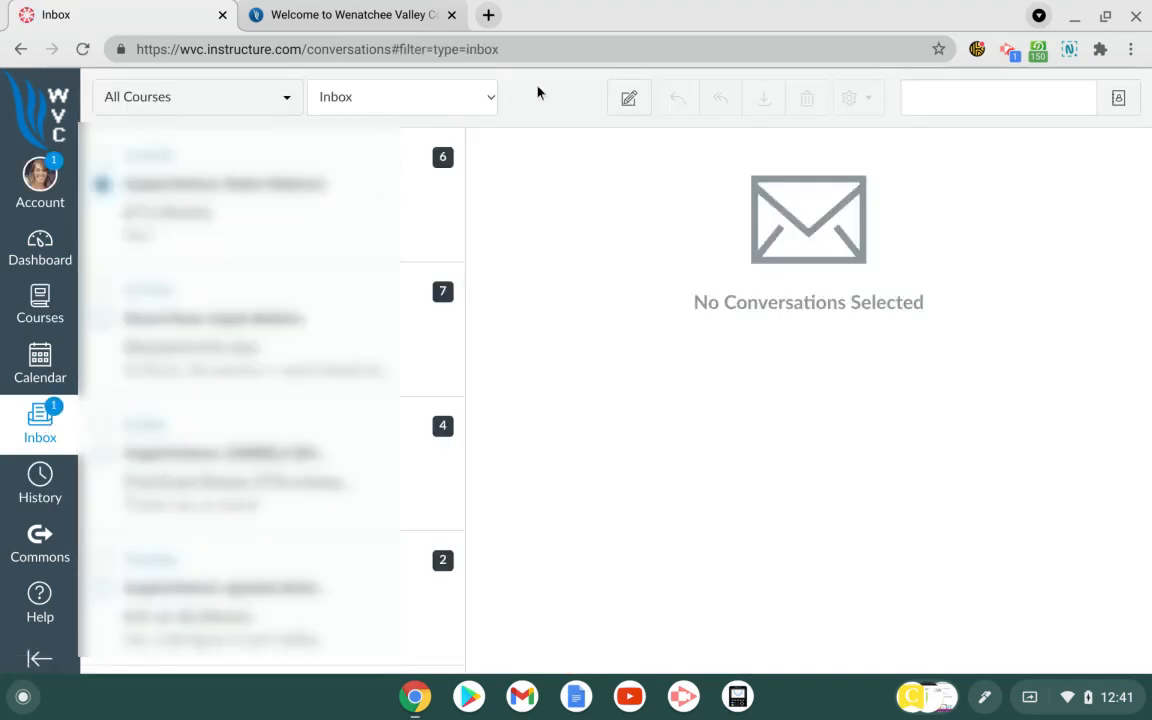
click(629, 100)
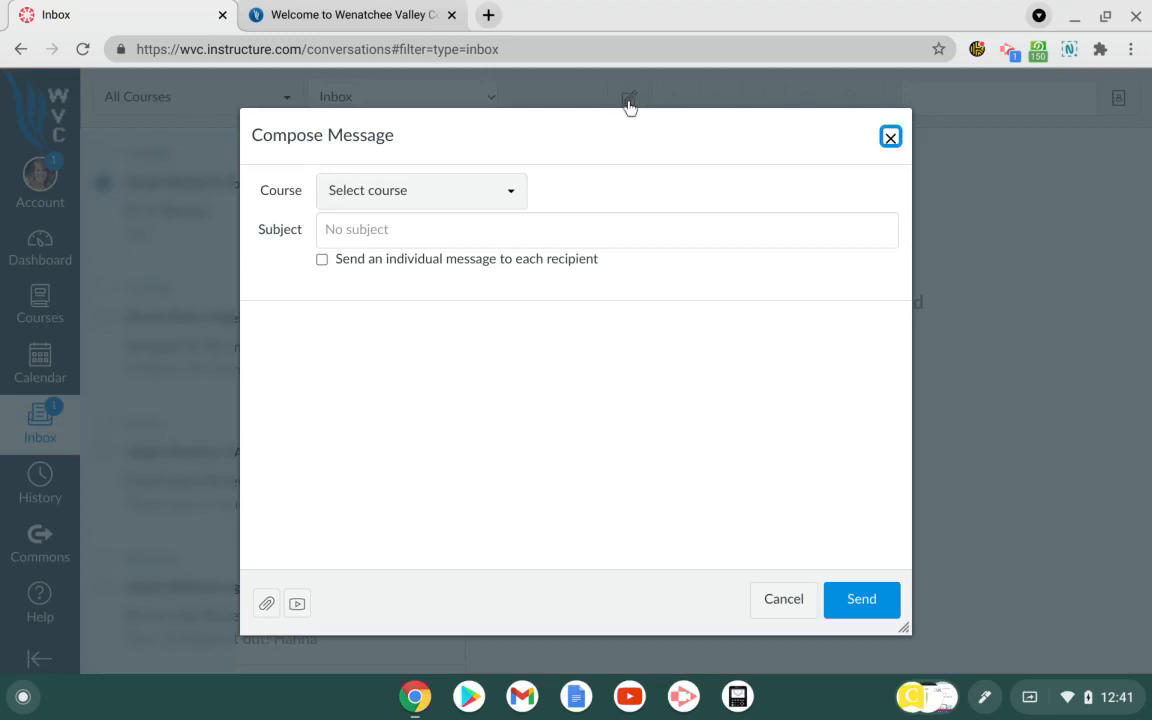
Step: Select the MATH&146 16427 F21 course for the message and open its recipient choices
click(513, 193)
mouse_move(472, 276)
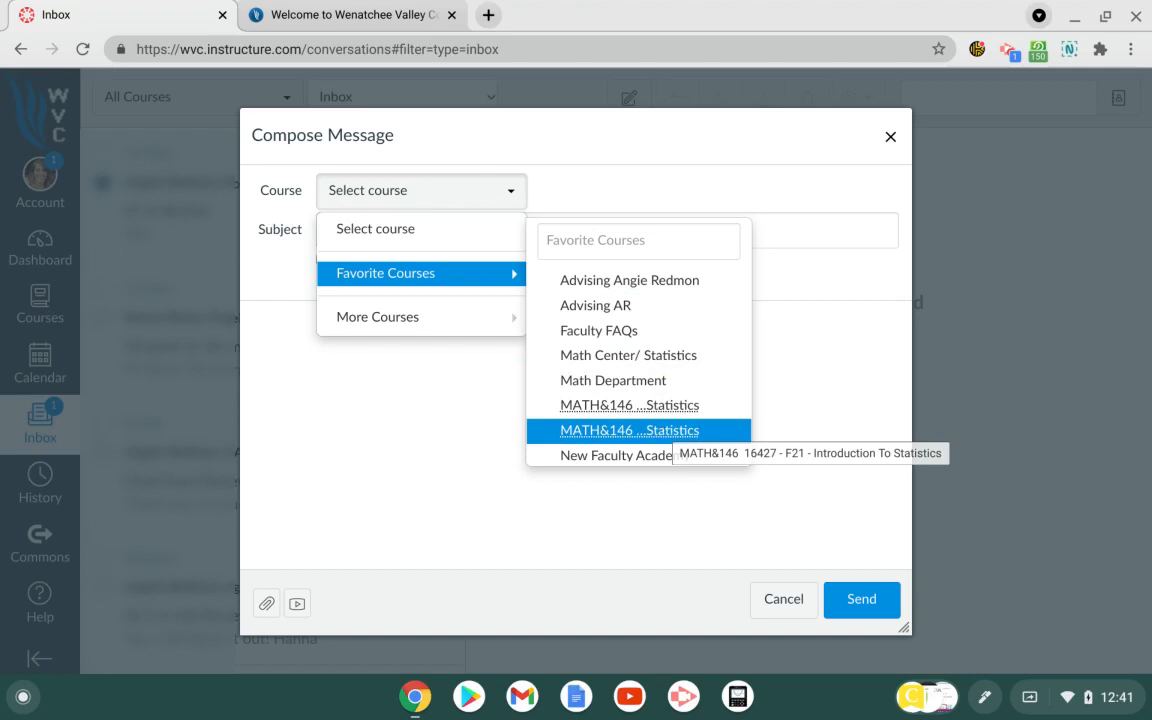
click(688, 434)
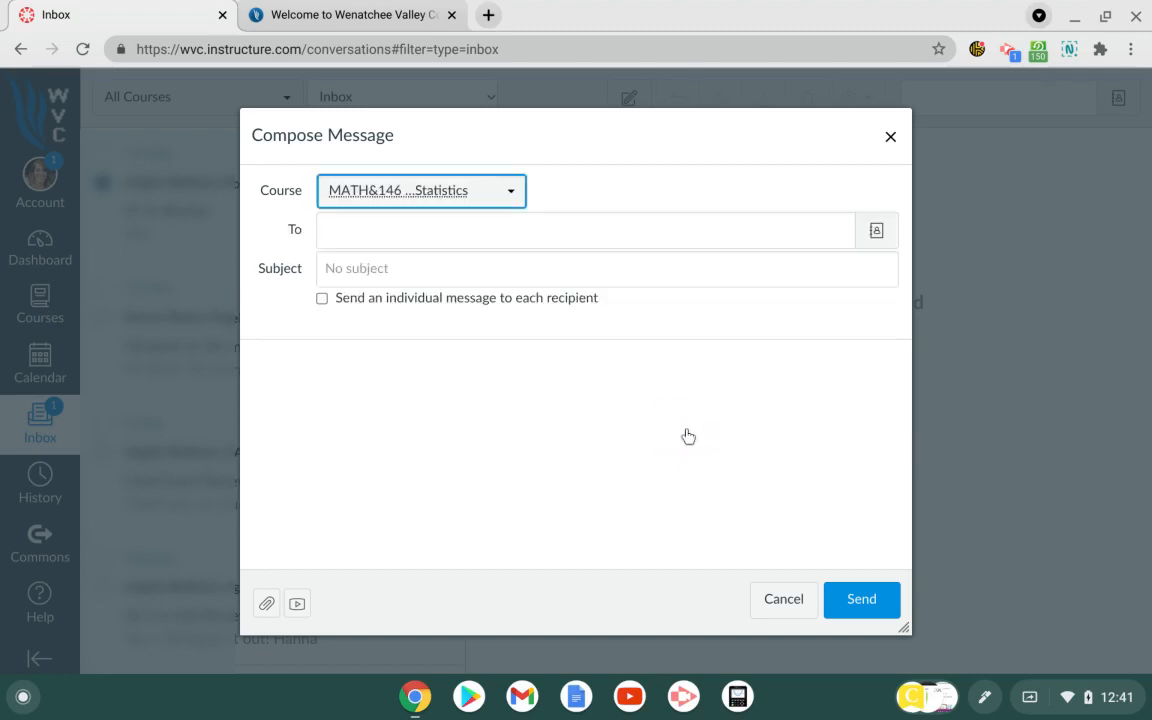
click(473, 234)
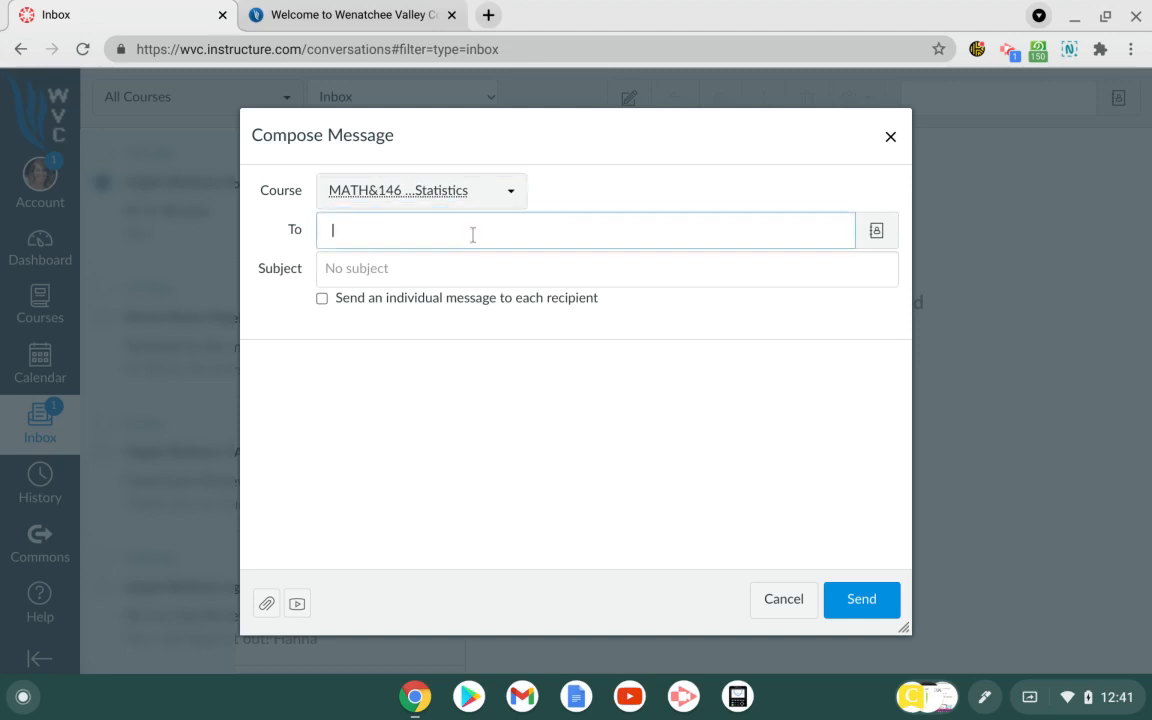
click(876, 231)
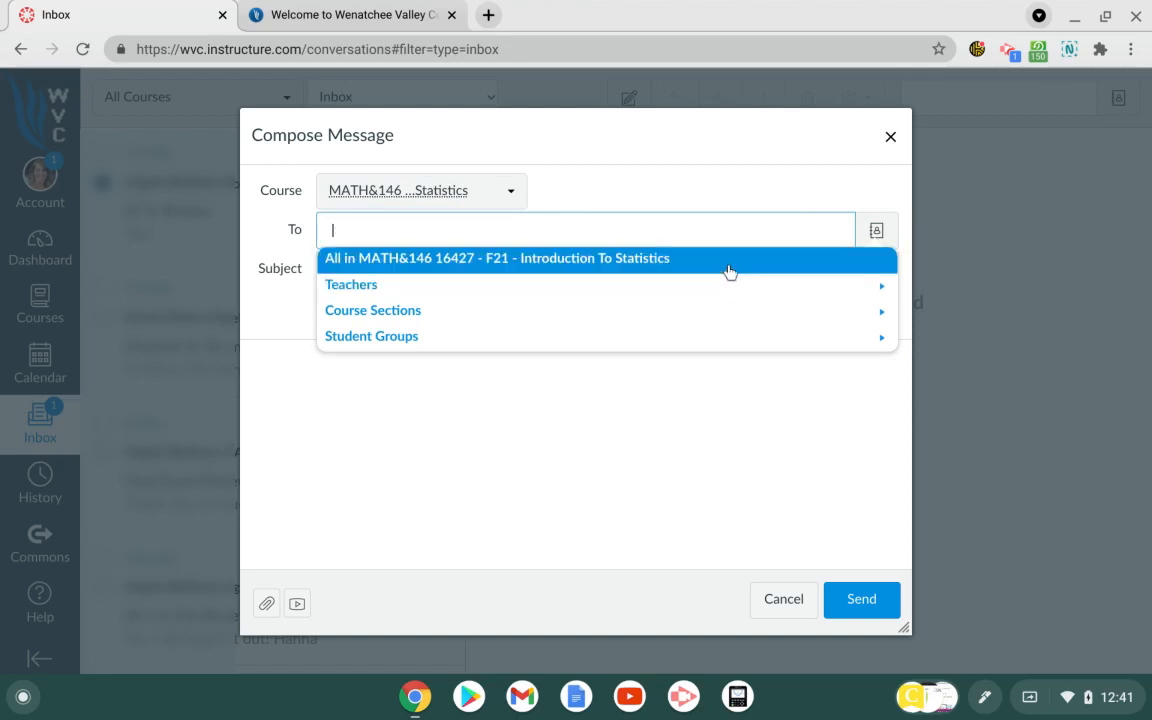
Step: Address the message to all in MATH&146 7740 - SU21 - Introduction To Statistics, with the subject "Welcome to Math 146"
click(509, 195)
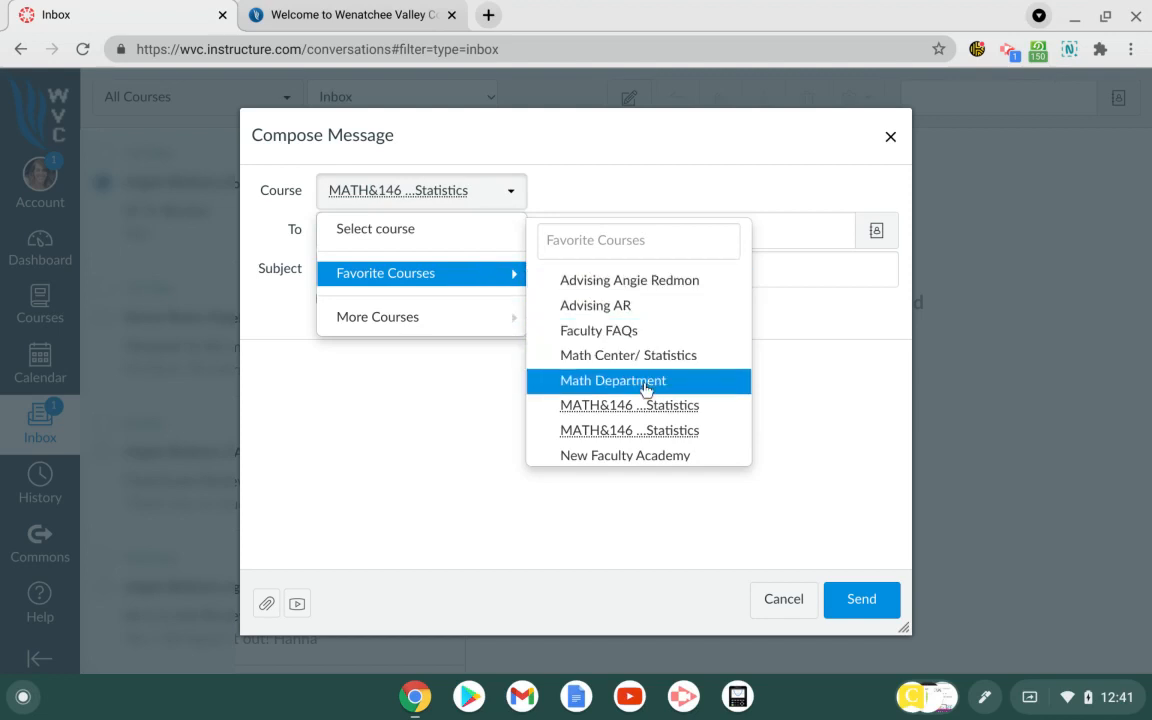
click(648, 405)
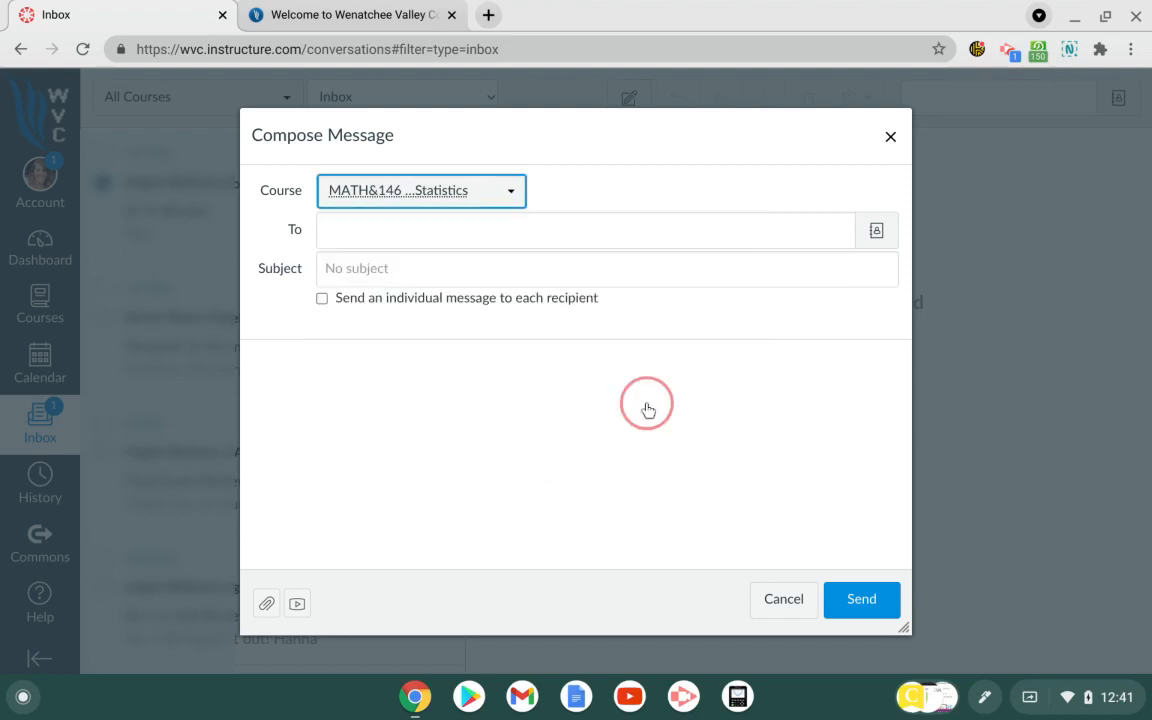
click(382, 227)
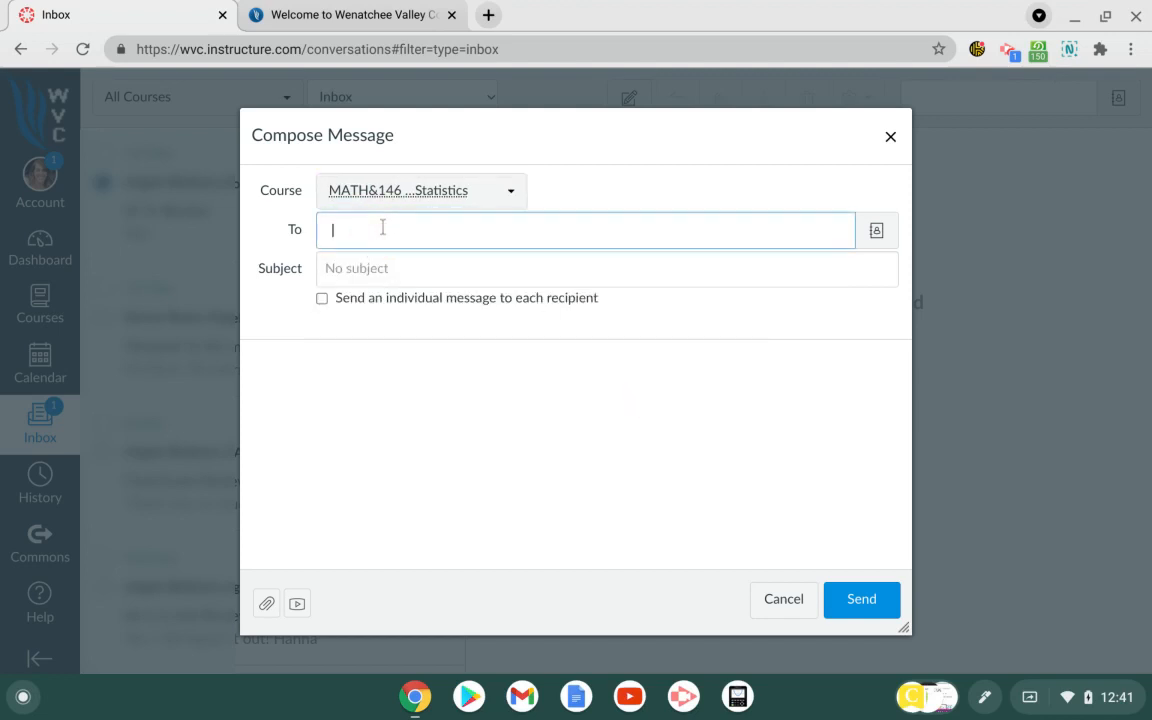
click(876, 231)
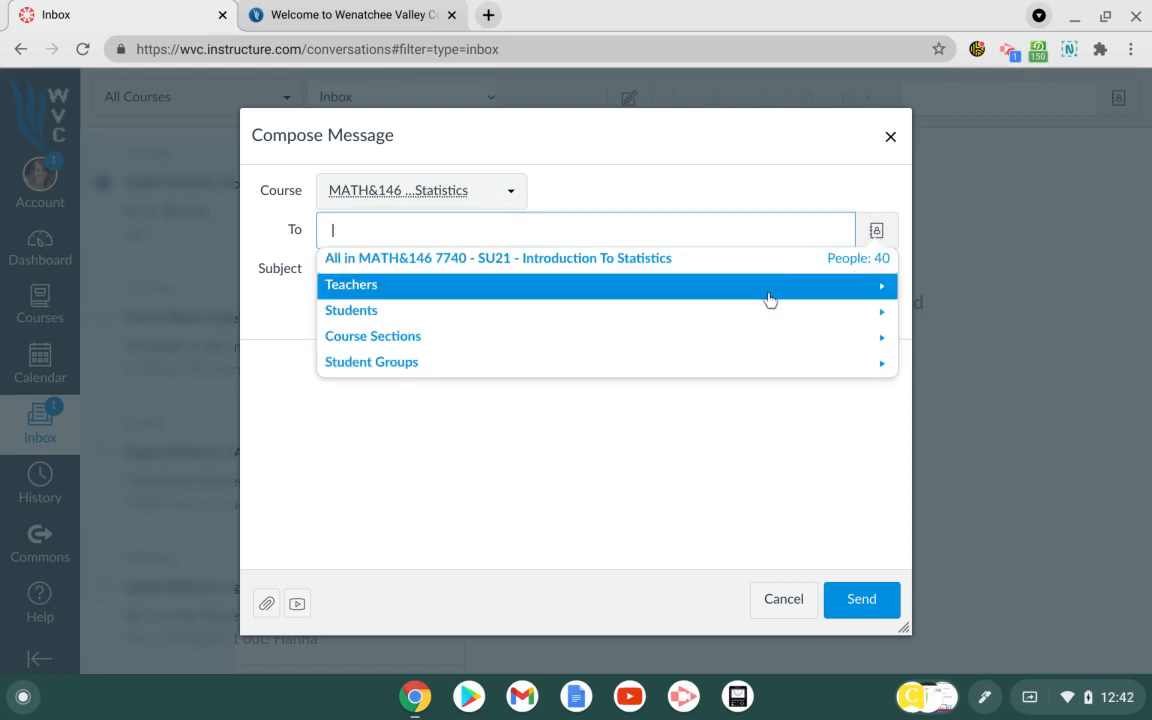
click(751, 260)
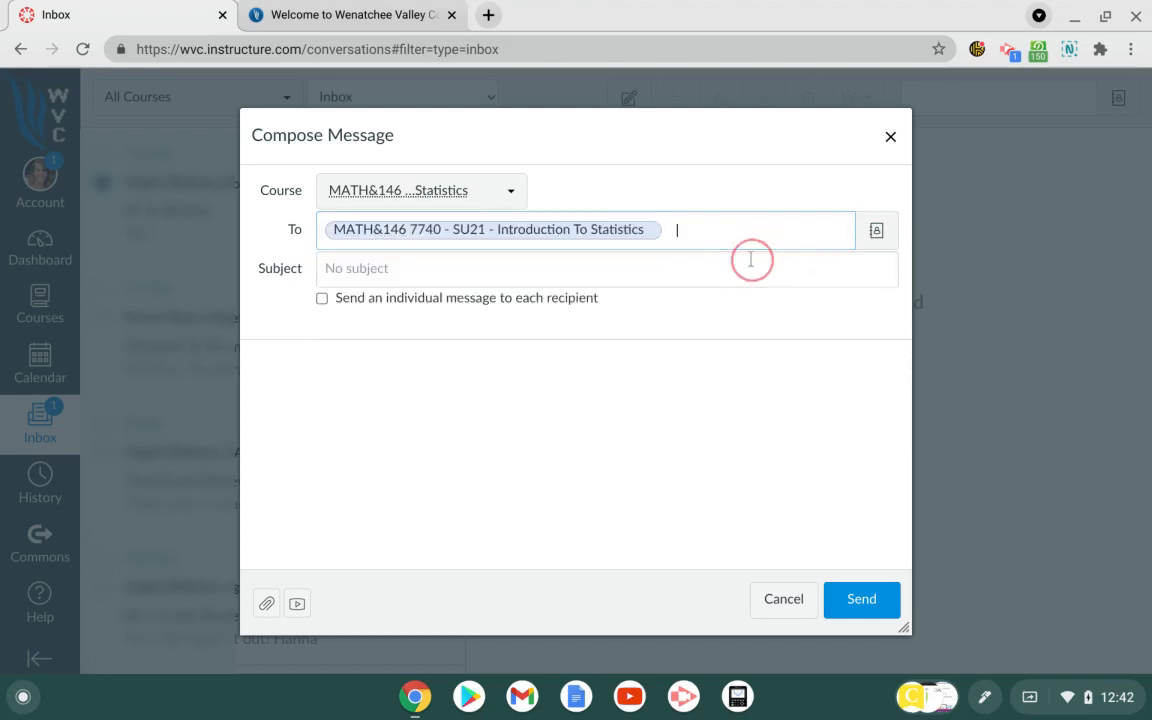
click(333, 268)
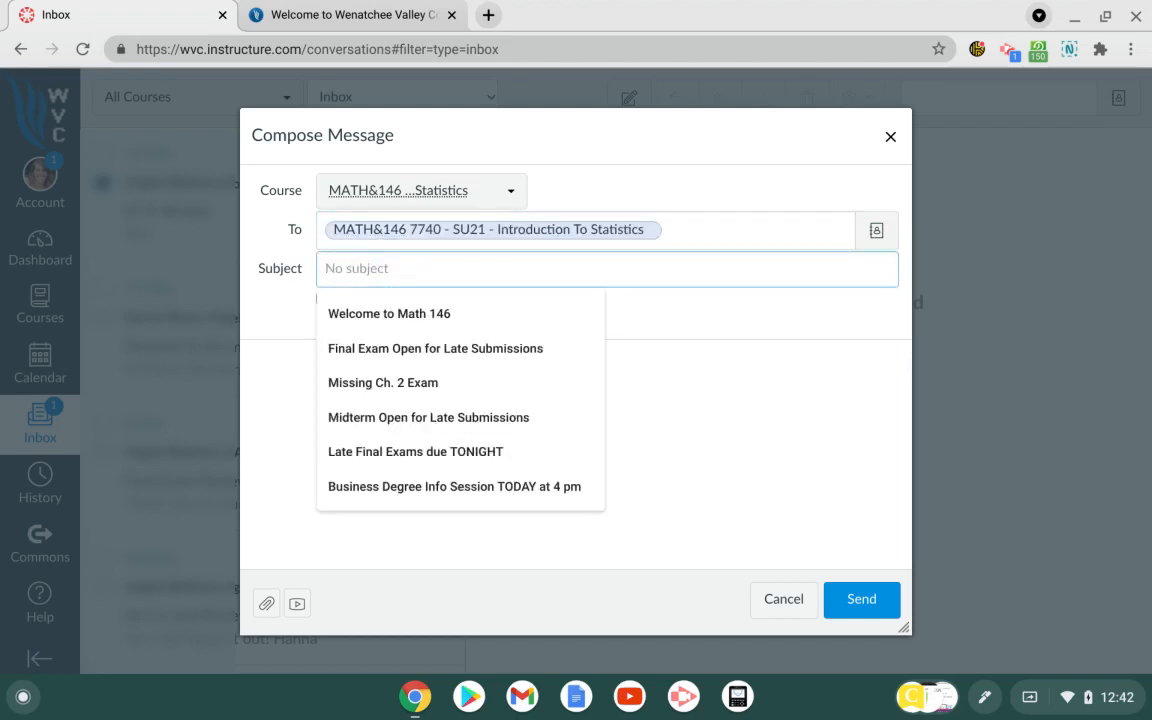
click(447, 313)
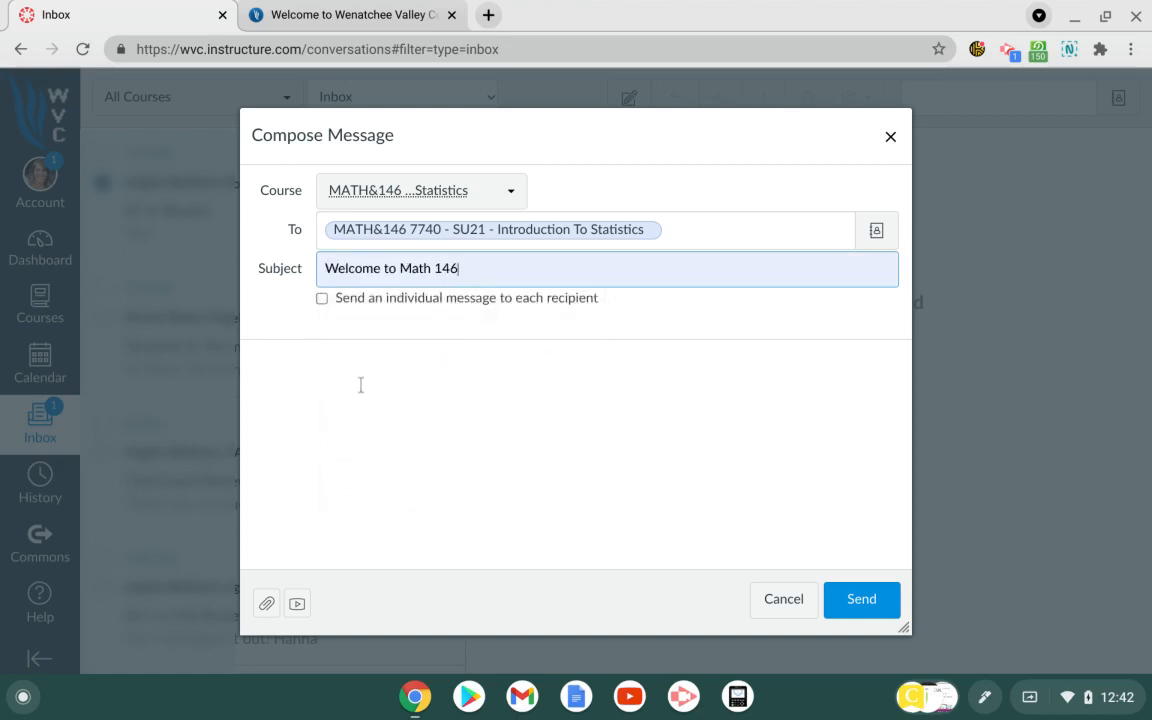
Step: Begin the message body with "Welcome to Math 146. The class is now open to view the syllabus and"
click(268, 363)
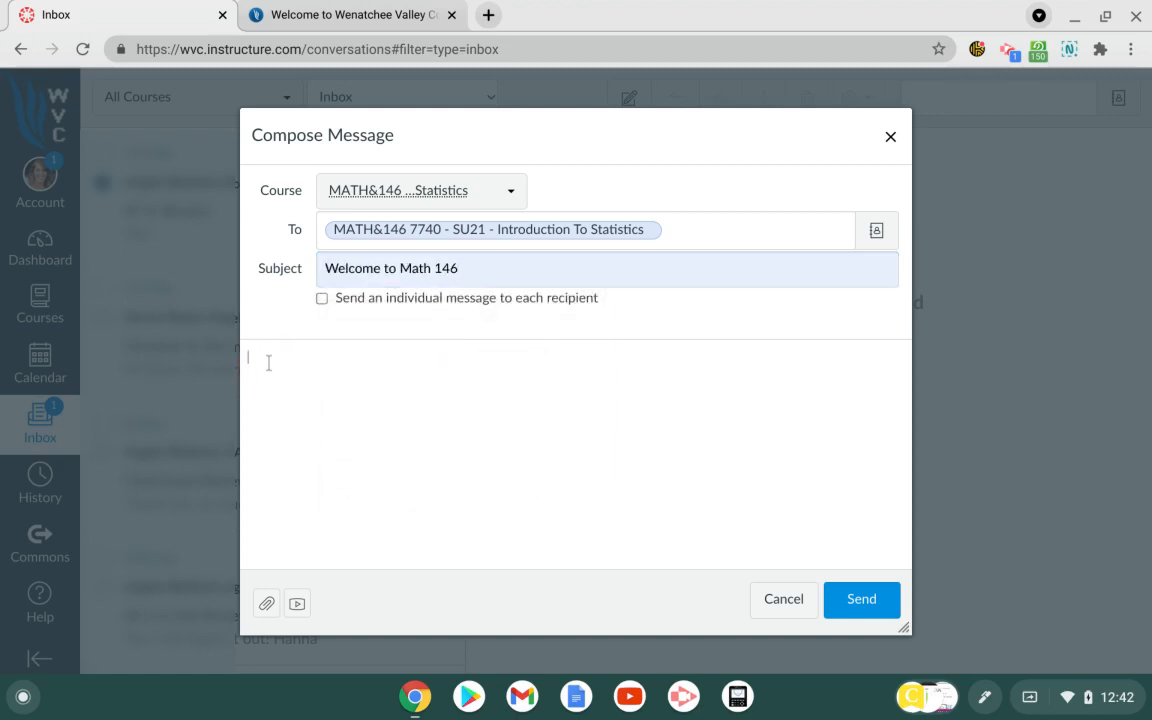
text(Welcome to Math 146.  The )
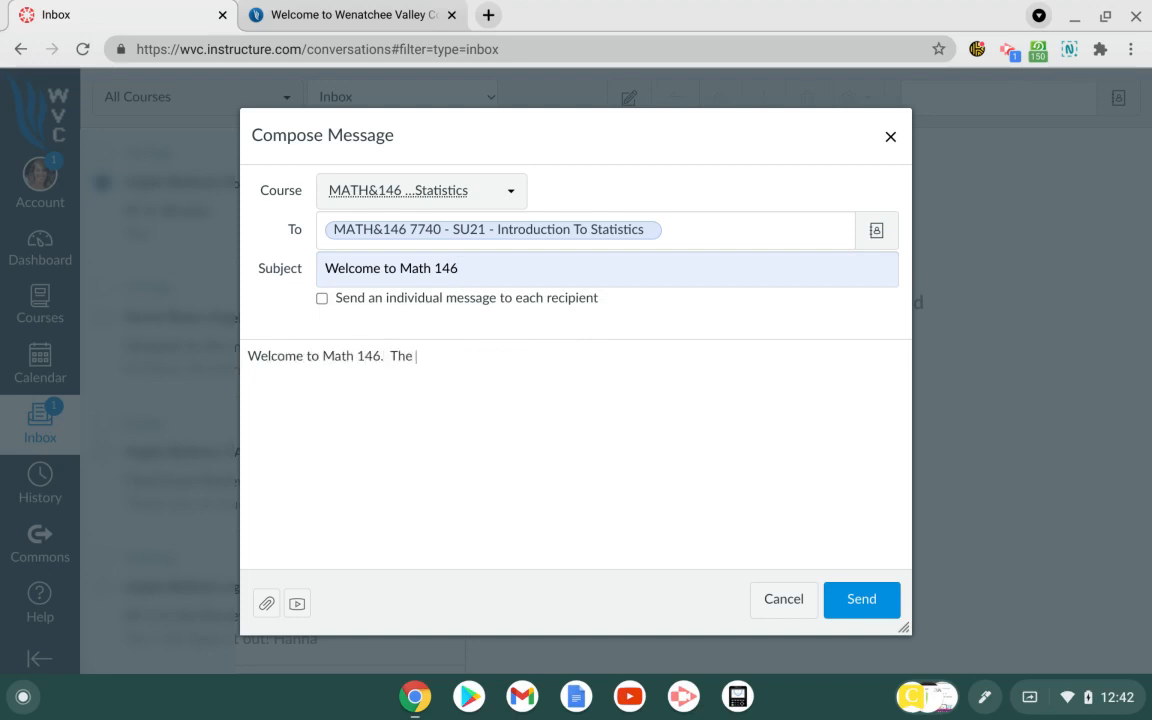
text(class is now open to v)
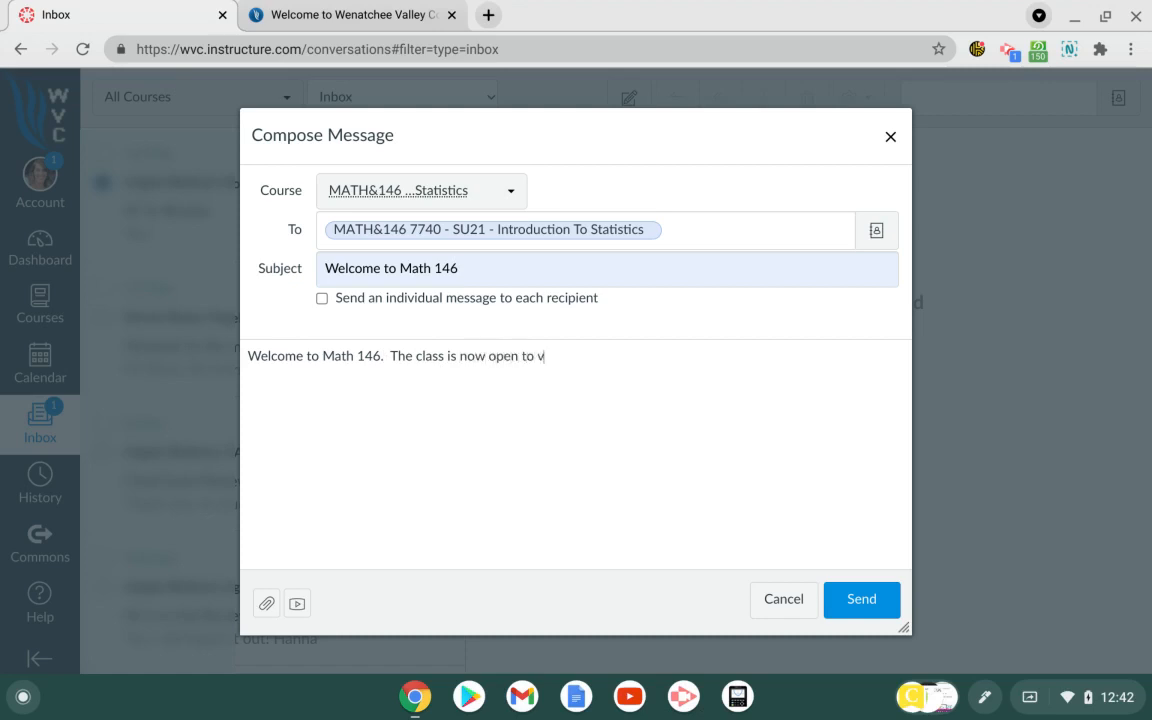
text(iew the syllabus and)
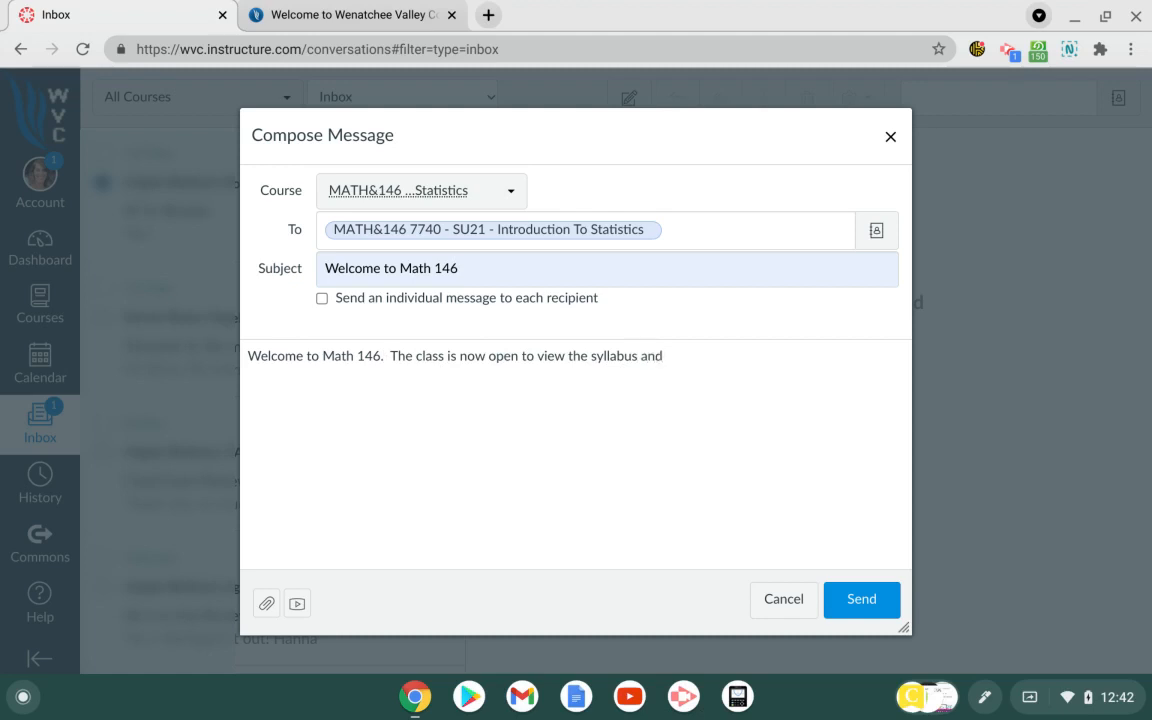
Step: Continue the message body with "required materials in Canvas, WVC's online class site. Go to"
text( requir)
text(ateri)
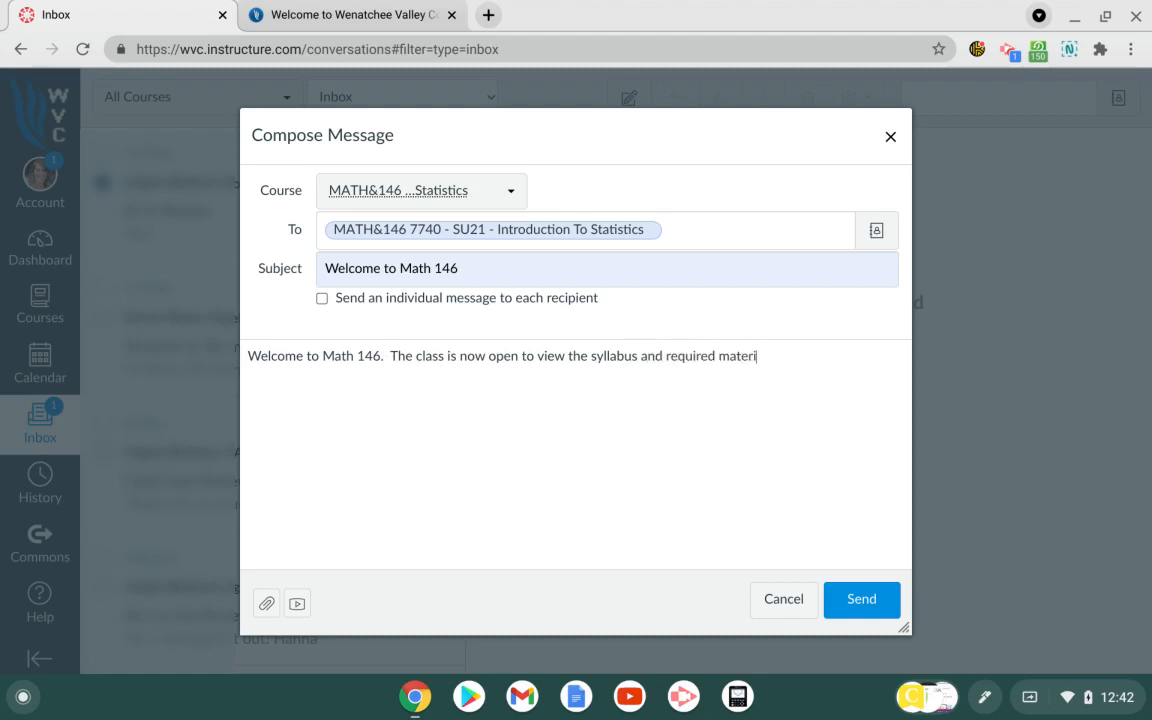
text(als in Canvas, the c)
key(BackSpace)
key(BackSpace)
key(BackSpace)
key(BackSpace)
text(WVC's o)
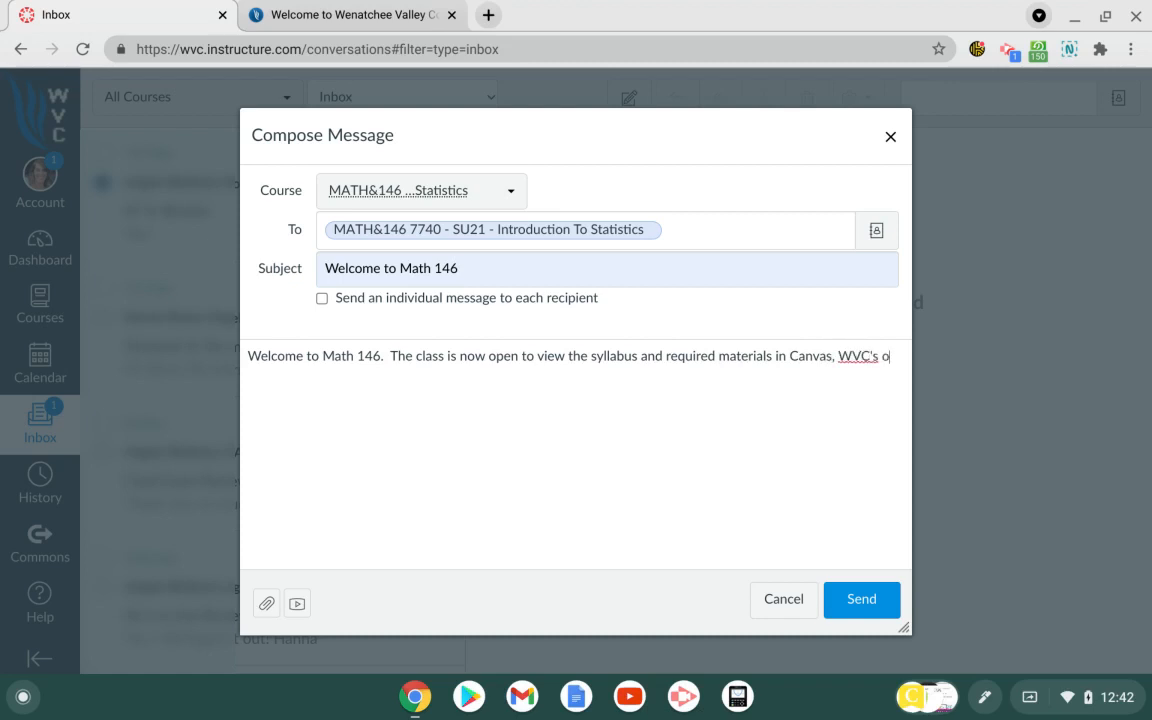
text(nline class site.  Go to)
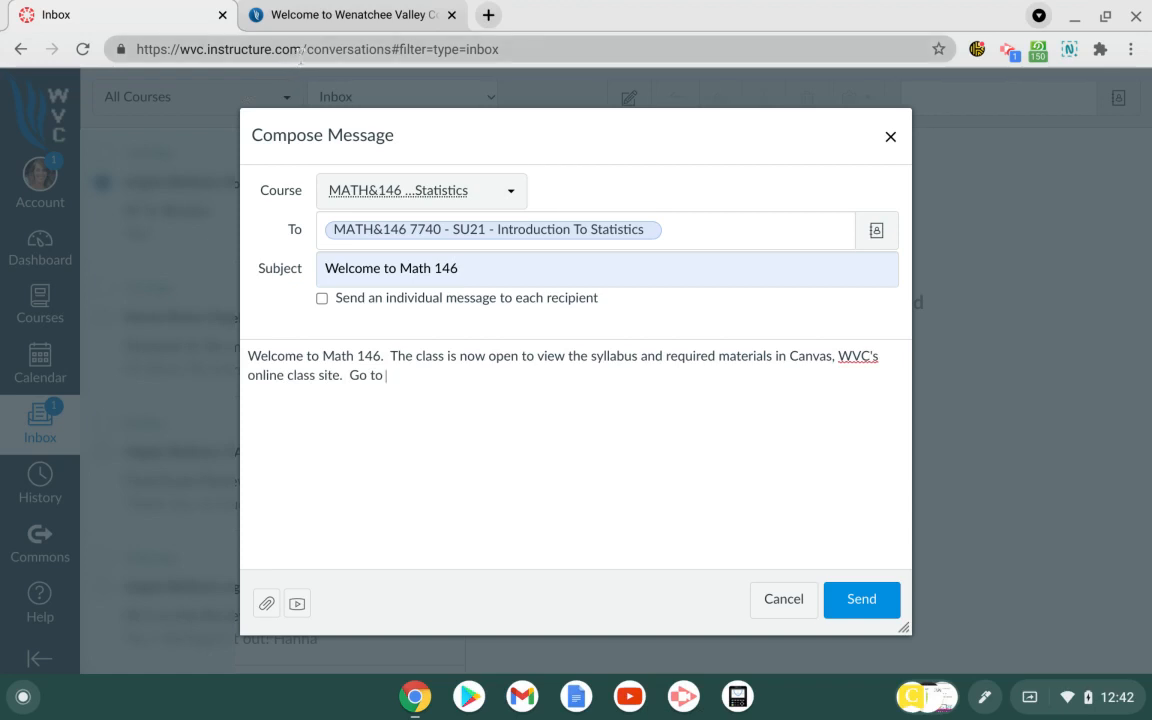
drag(301, 49, 137, 52)
key(ctrl+c)
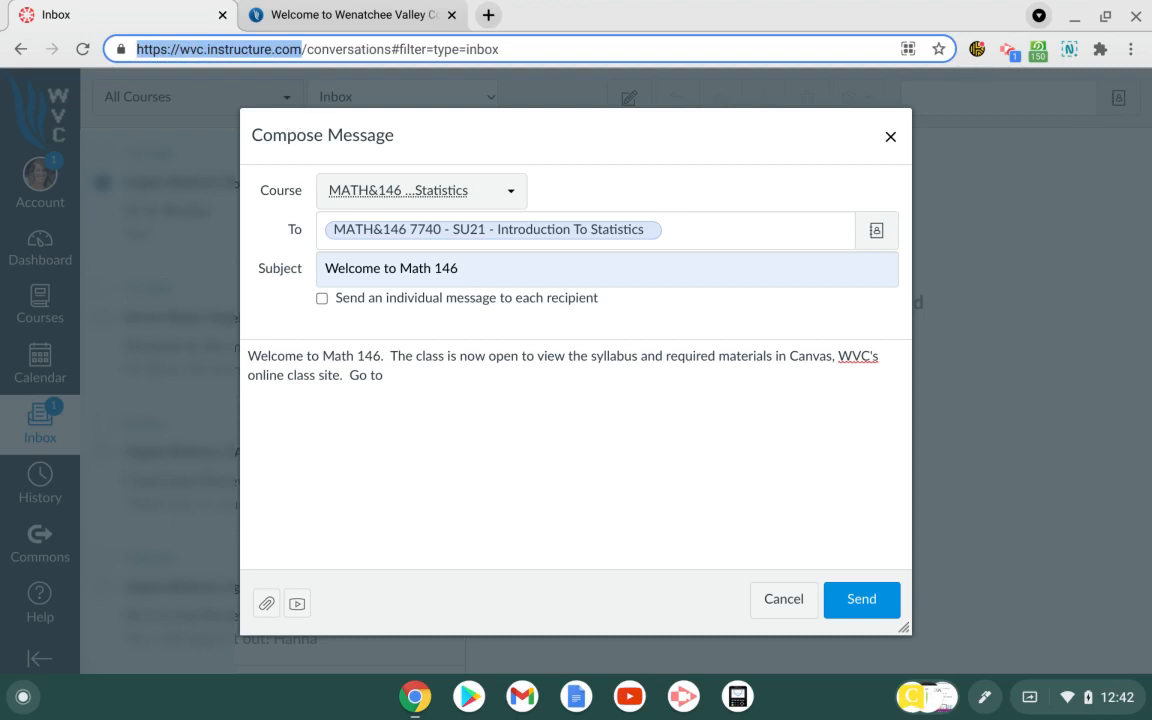
click(419, 381)
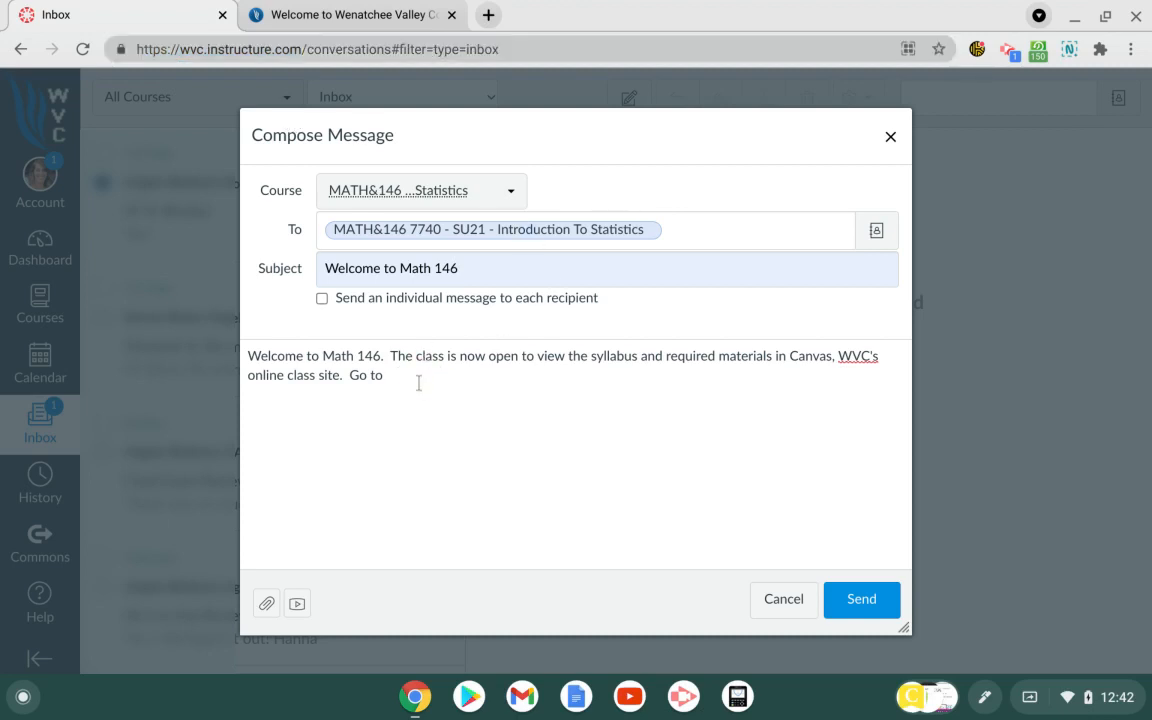
key(ctrl+v)
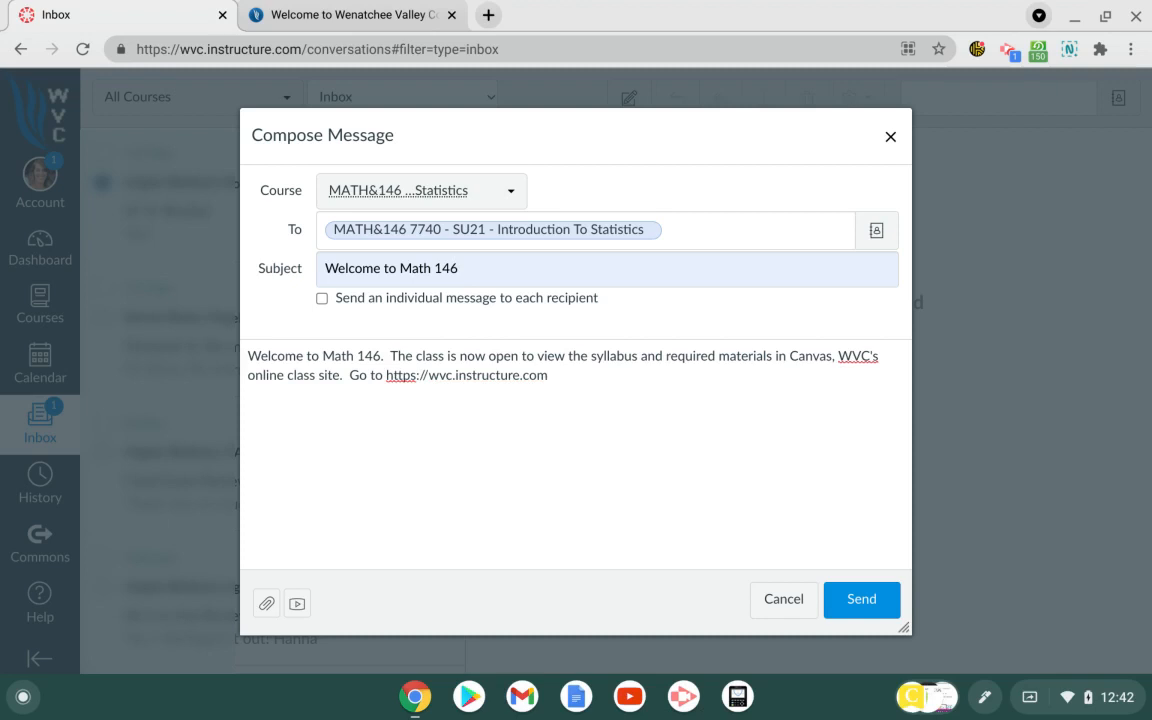
text(or www)
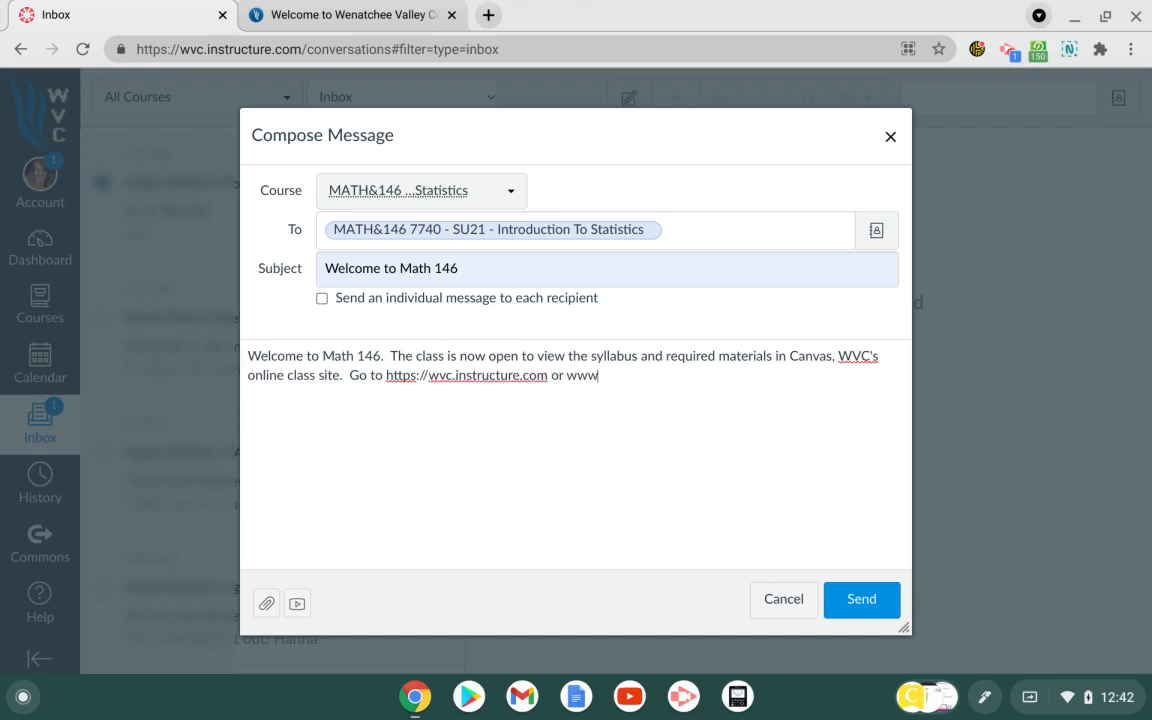
text(.wvc.edu > QuickL)
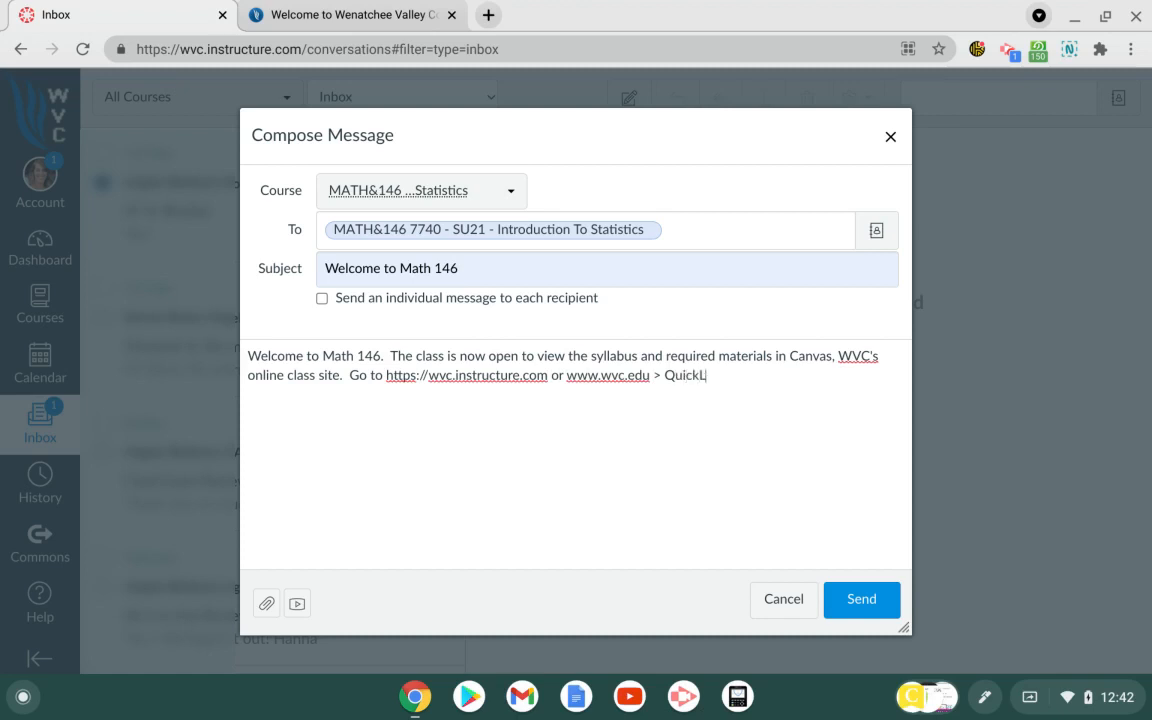
text(inks > Student To)
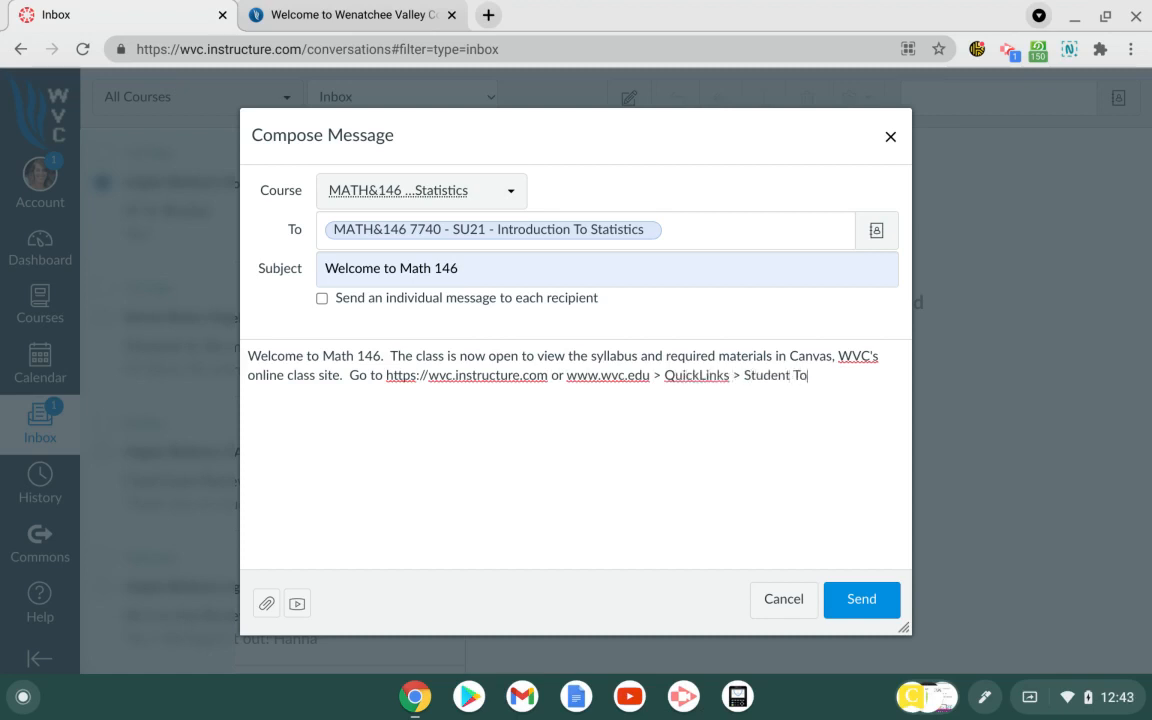
text(ols > Canvas to view our)
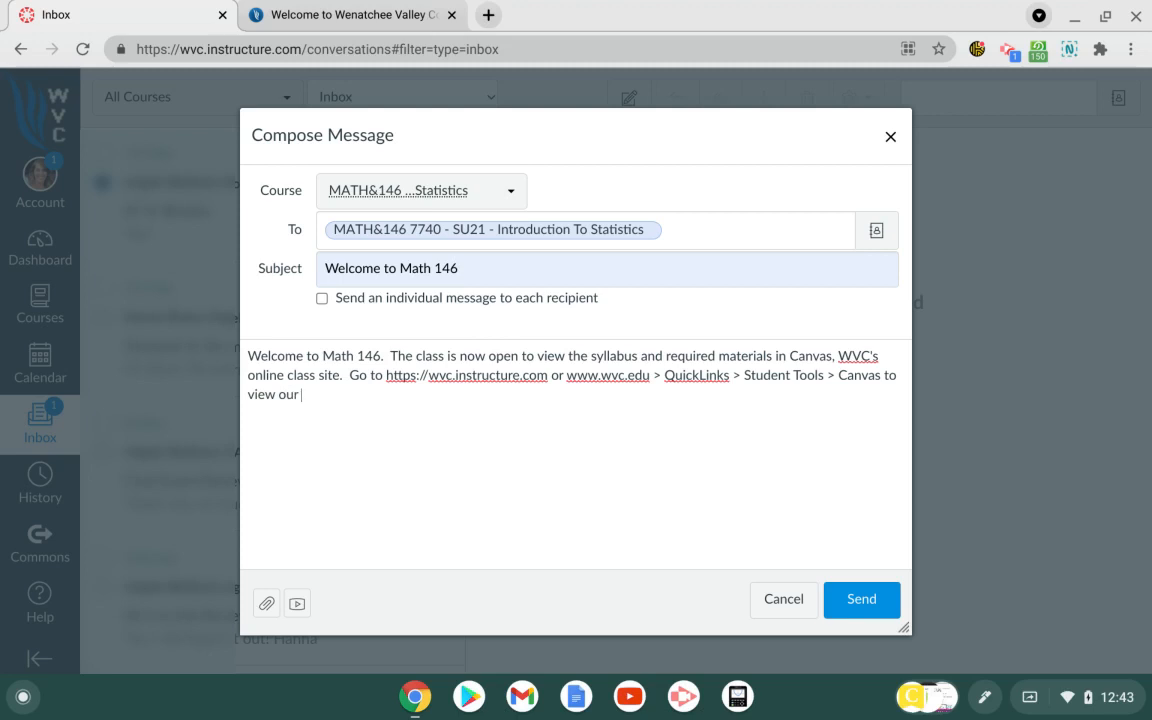
text( course.)
Step: Add a new paragraph reading "I'm on break, but will be checking messages once or twice. Class officially starts Sept. 27."
key(Return)
key(Return)
text(I'm on bre)
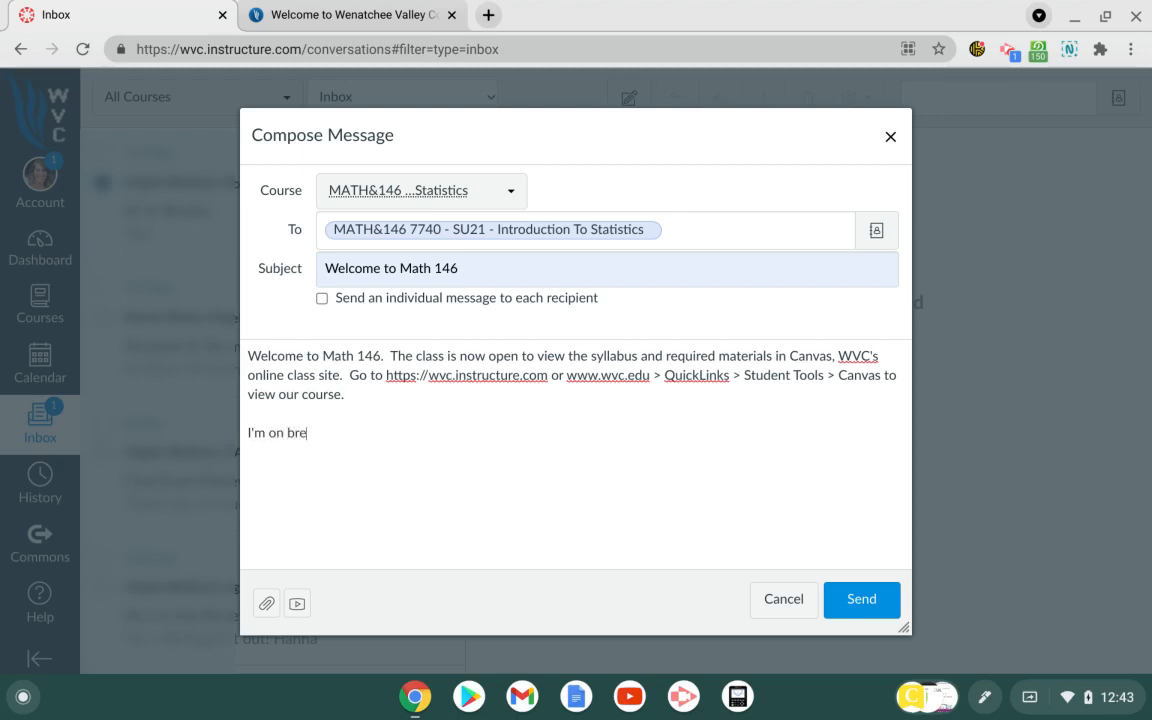
text(ak, but will be checking messag)
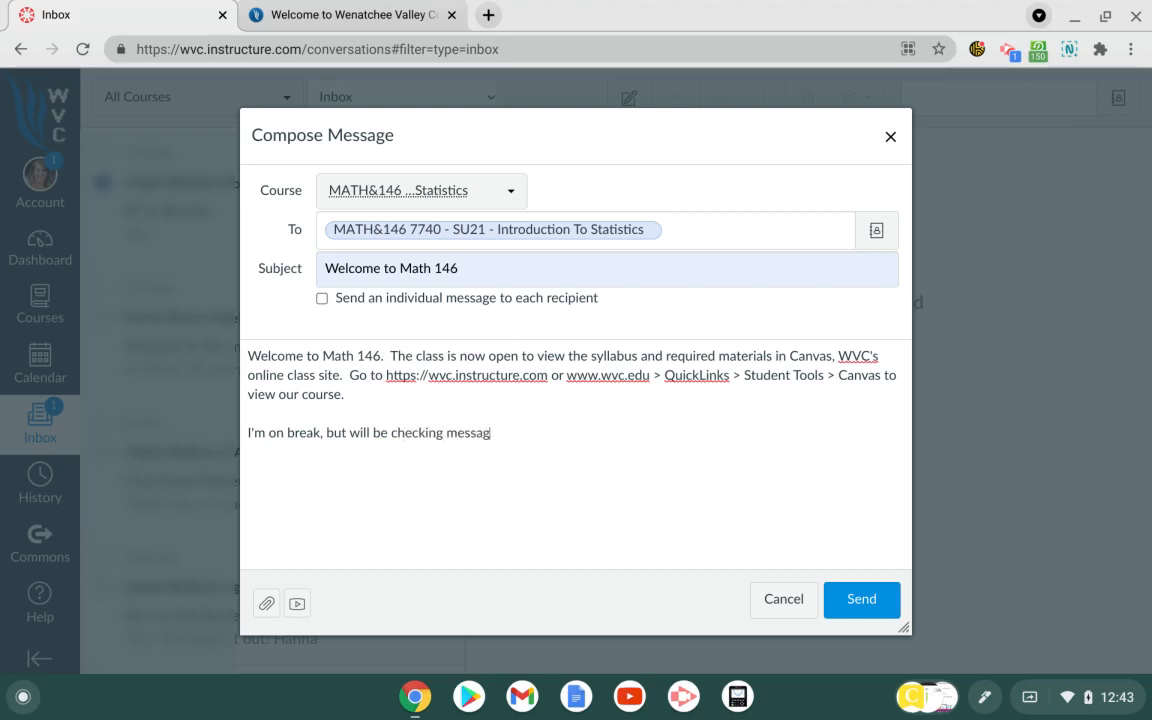
text(es once or twice.  Clas)
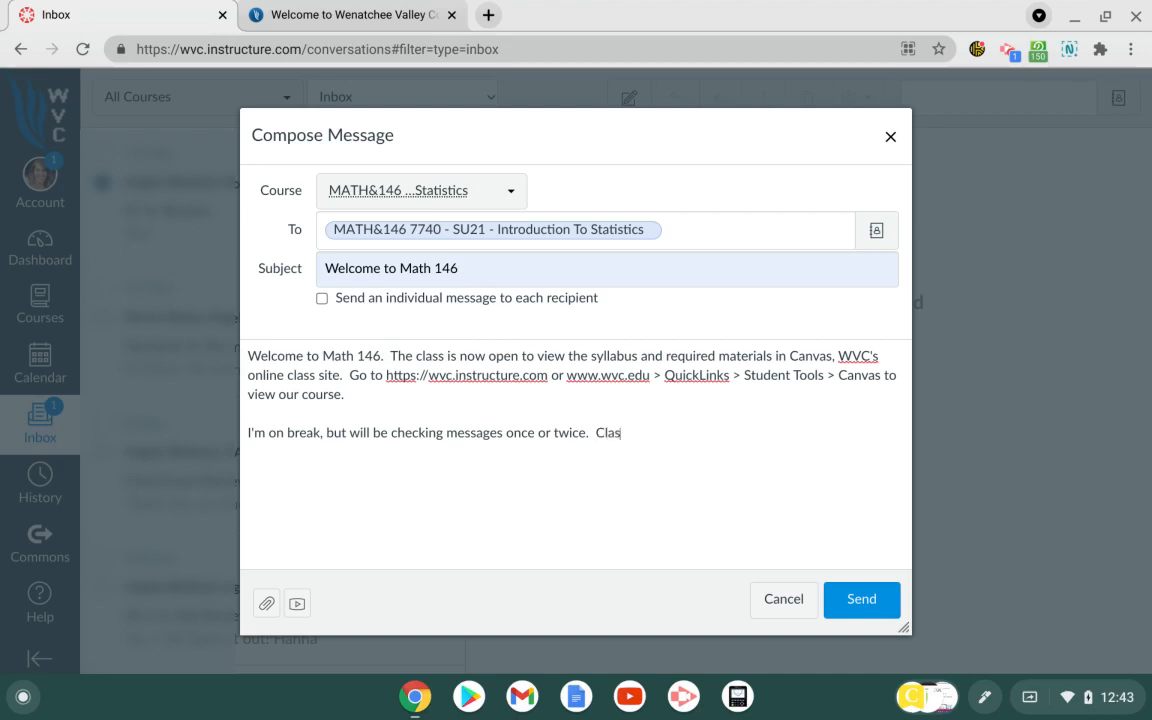
text(s officially starts Sep)
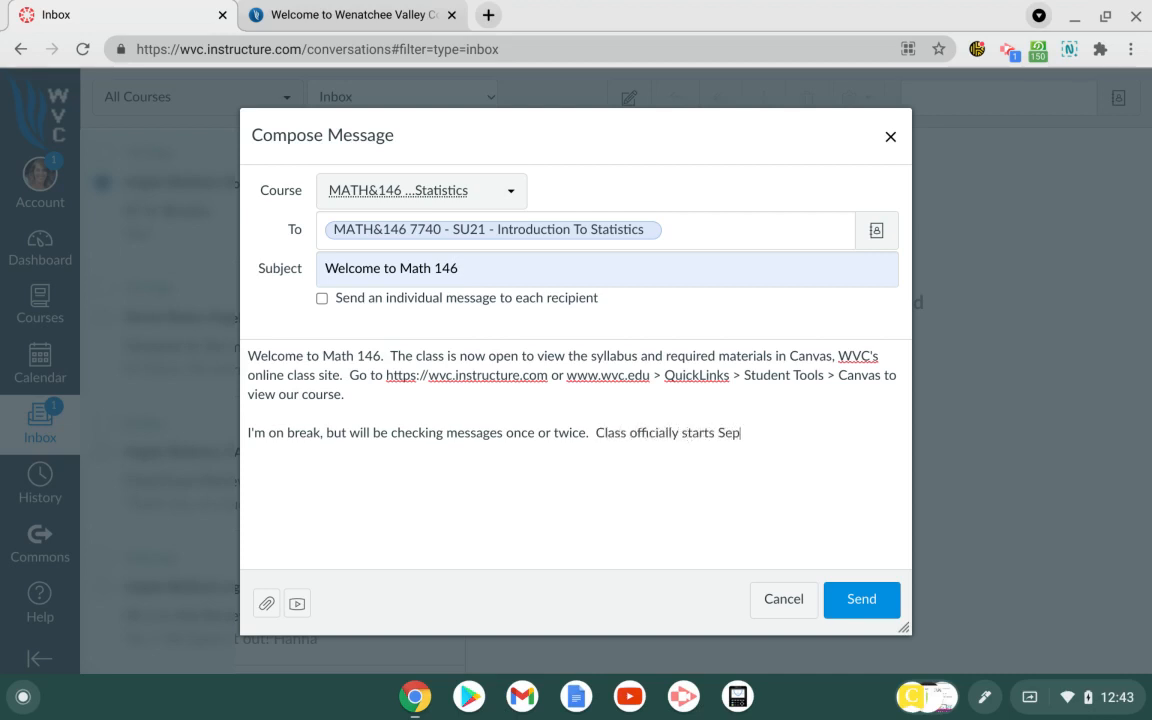
text(t. 27.)
Step: Sign the message with "Your instructor," and the instructor's name, and close it without sending
key(Return)
text(Your instructor, )
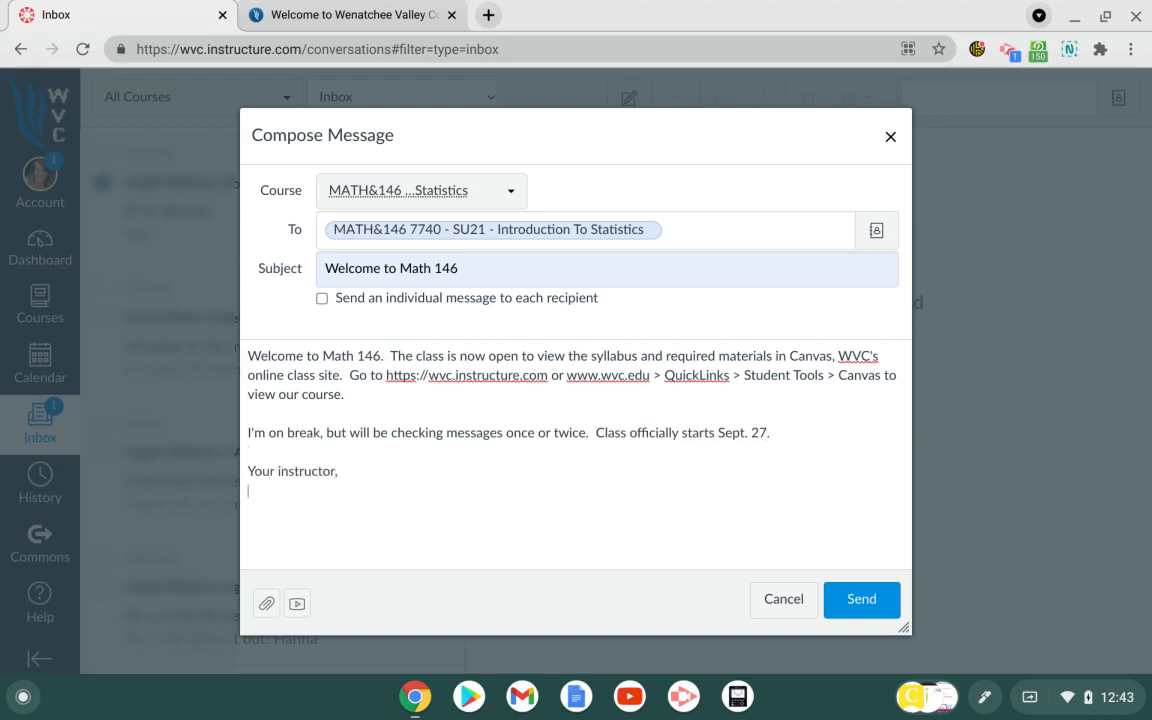
text(Angie Redmon)
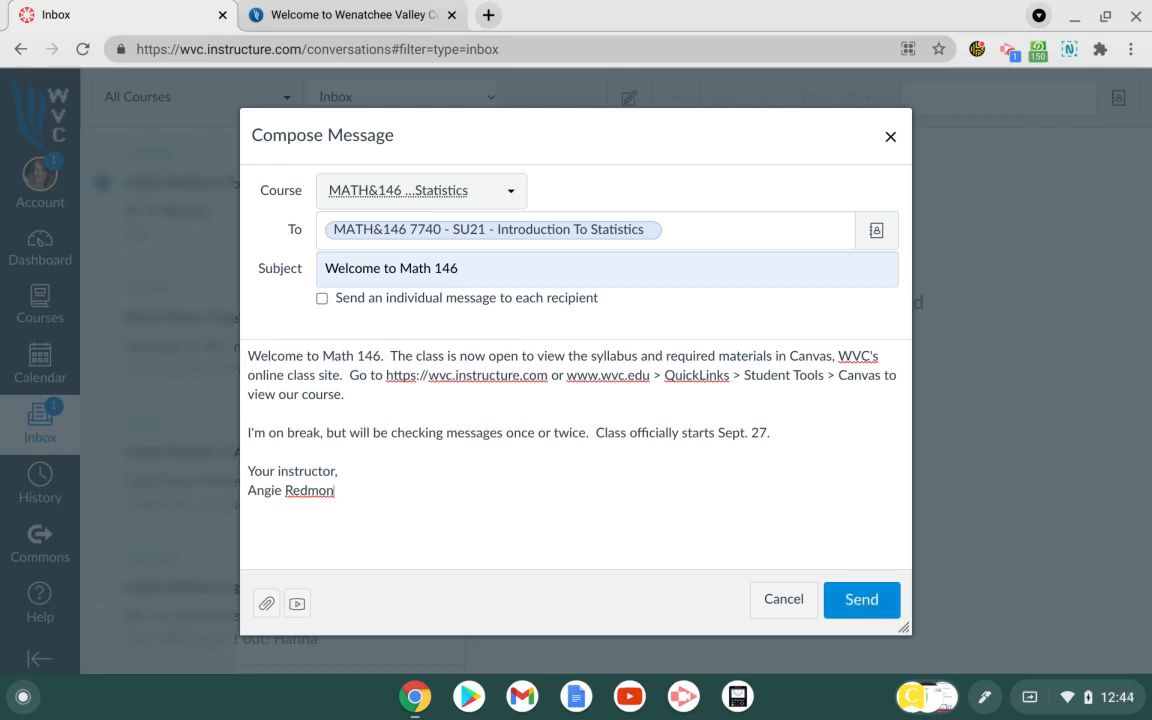
click(889, 139)
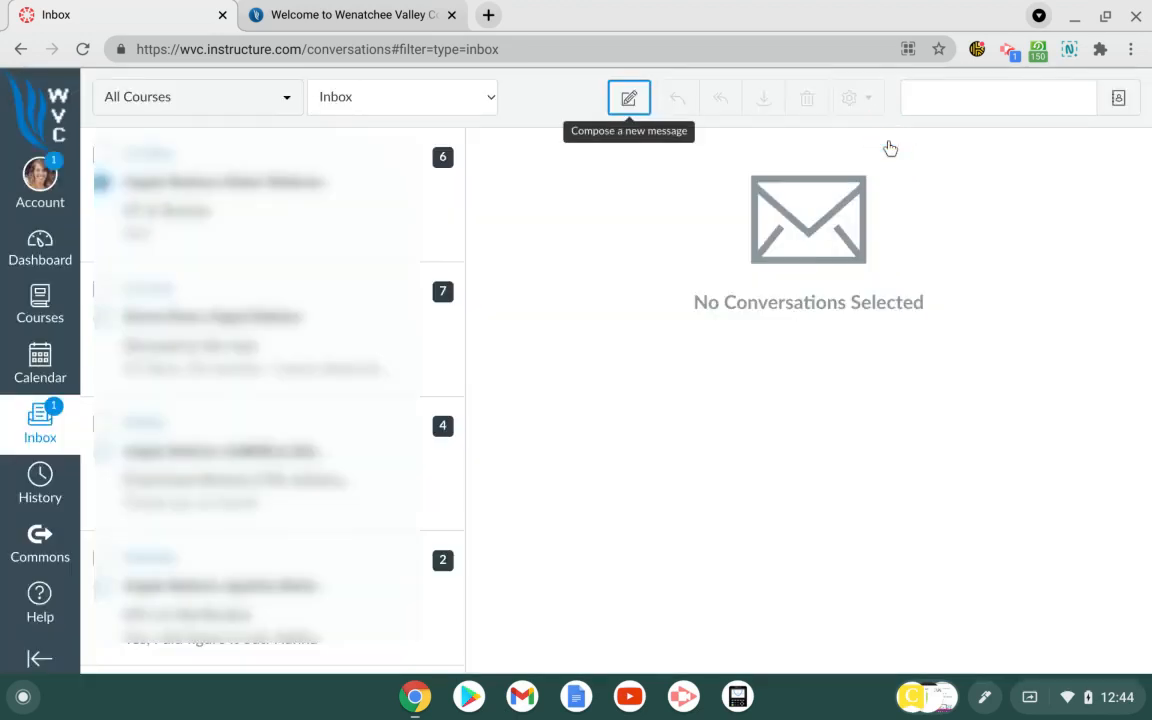
Step: Open the Announcements page of the unpublished MATH&146 16427 - F21 course from the Dashboard
click(37, 255)
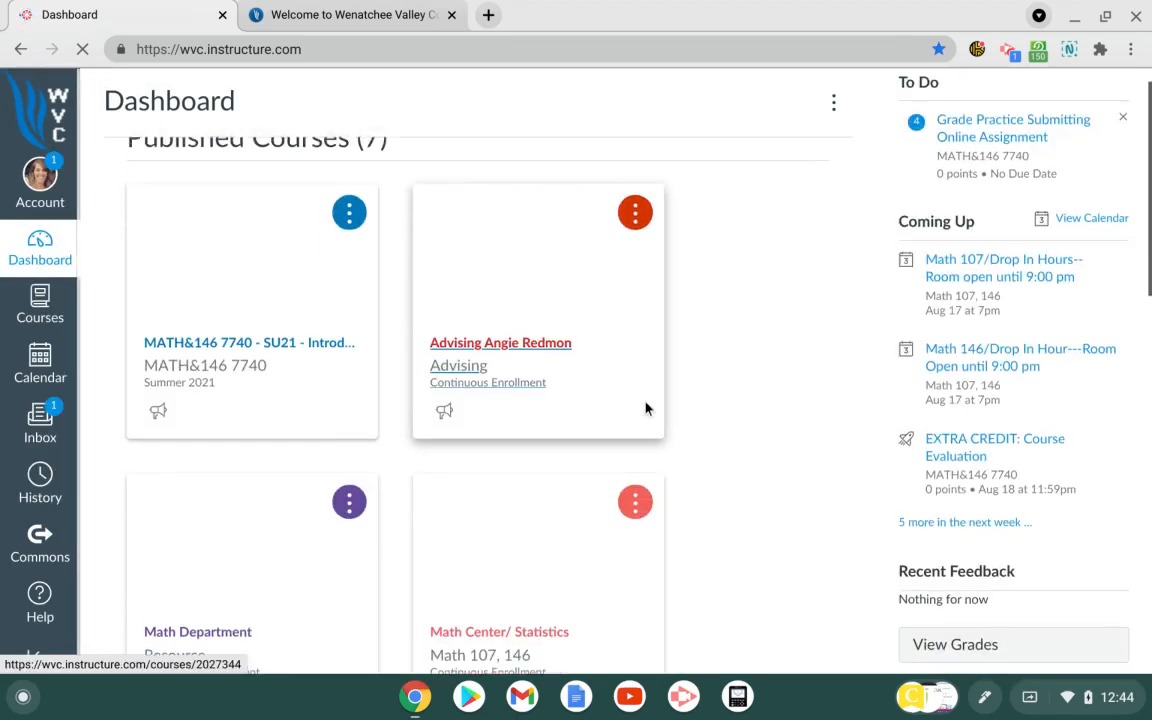
scroll(645, 406, down, 8)
scroll(576, 480, down, 4)
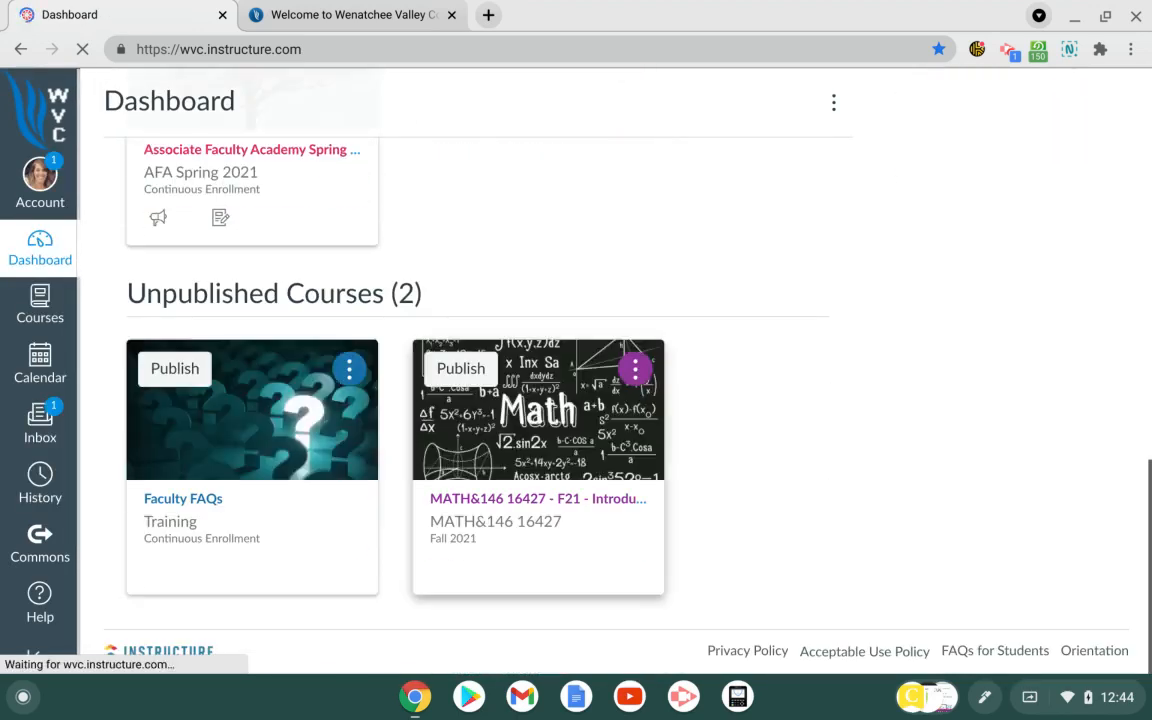
click(576, 500)
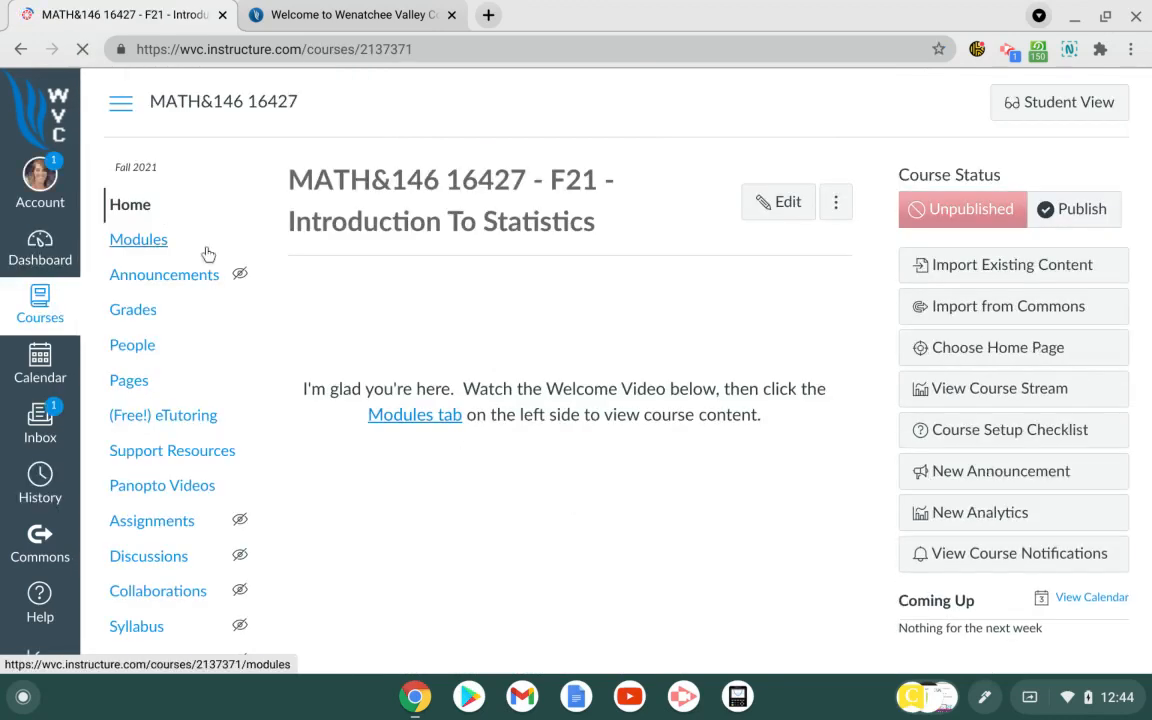
click(200, 277)
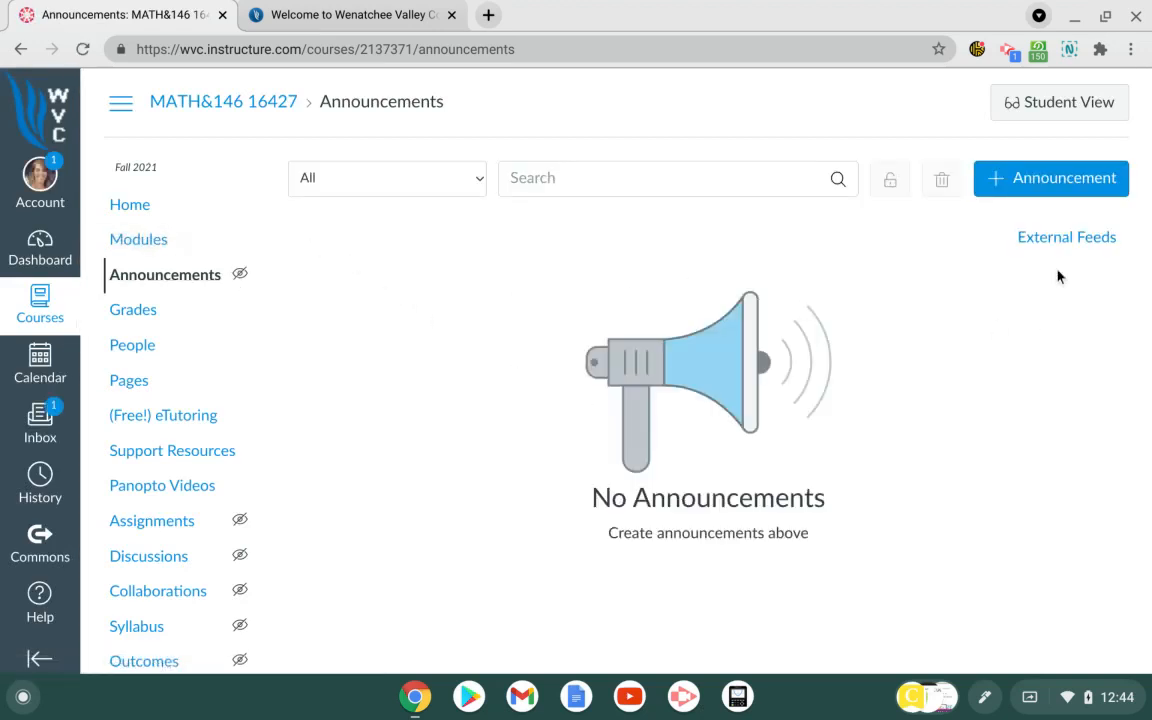
Step: Create a new announcement with the title "Welcome to Math 146" and place the cursor in its empty body
click(1058, 189)
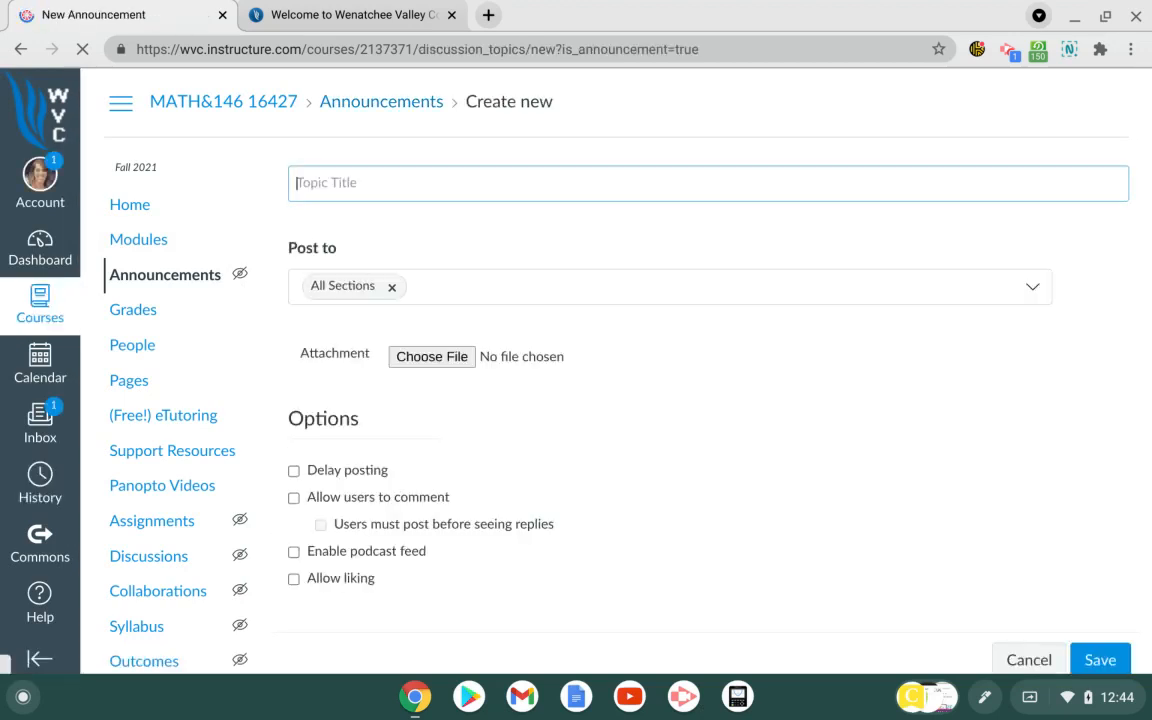
text(WWelcom)
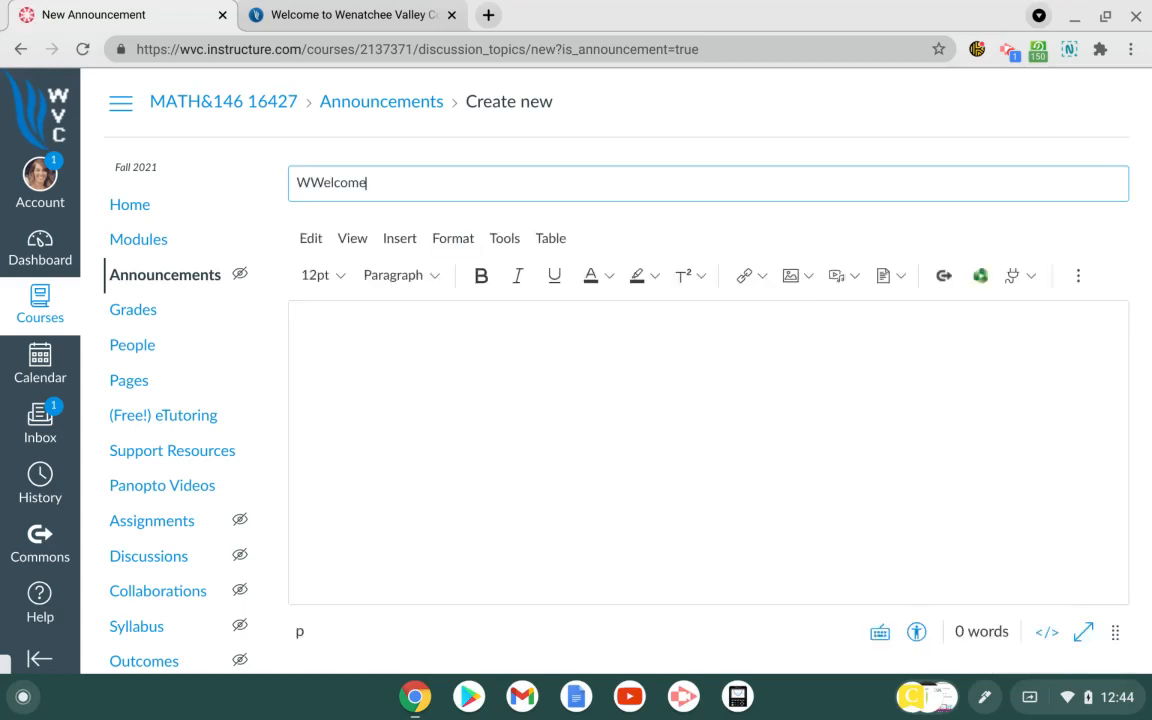
text(e)
key(BackSpace)
key(BackSpace)
key(BackSpace)
key(BackSpace)
key(BackSpace)
key(BackSpace)
key(BackSpace)
text(elcom)
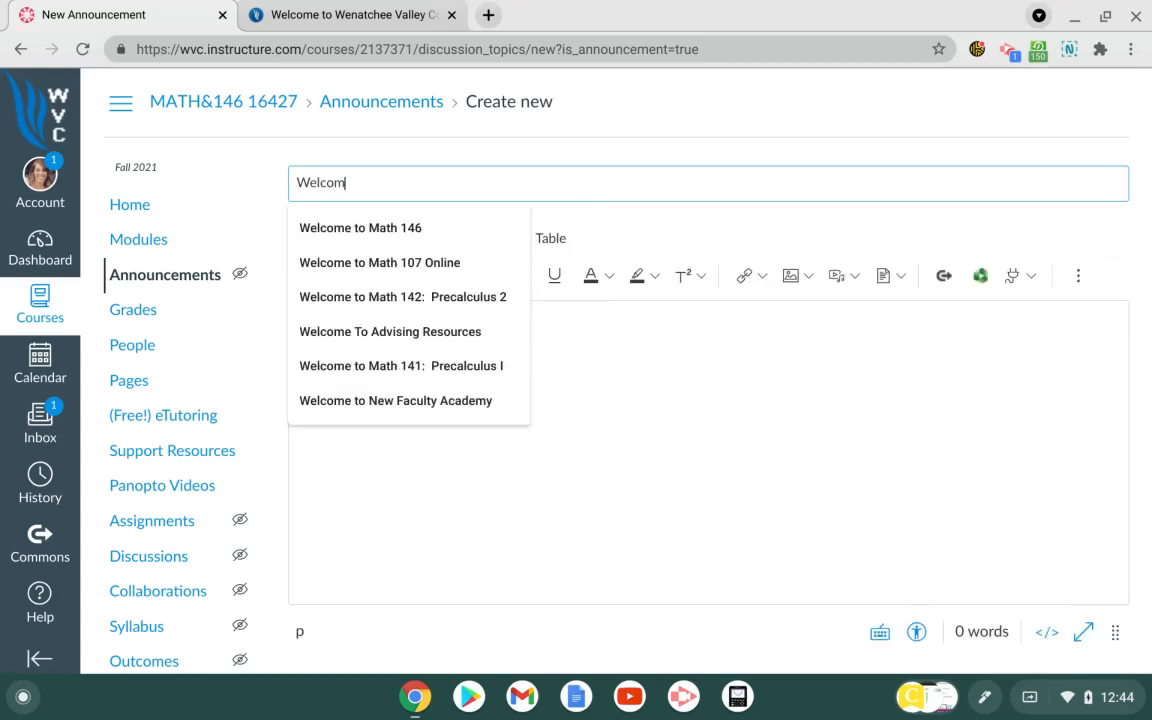
text(e to Math 146)
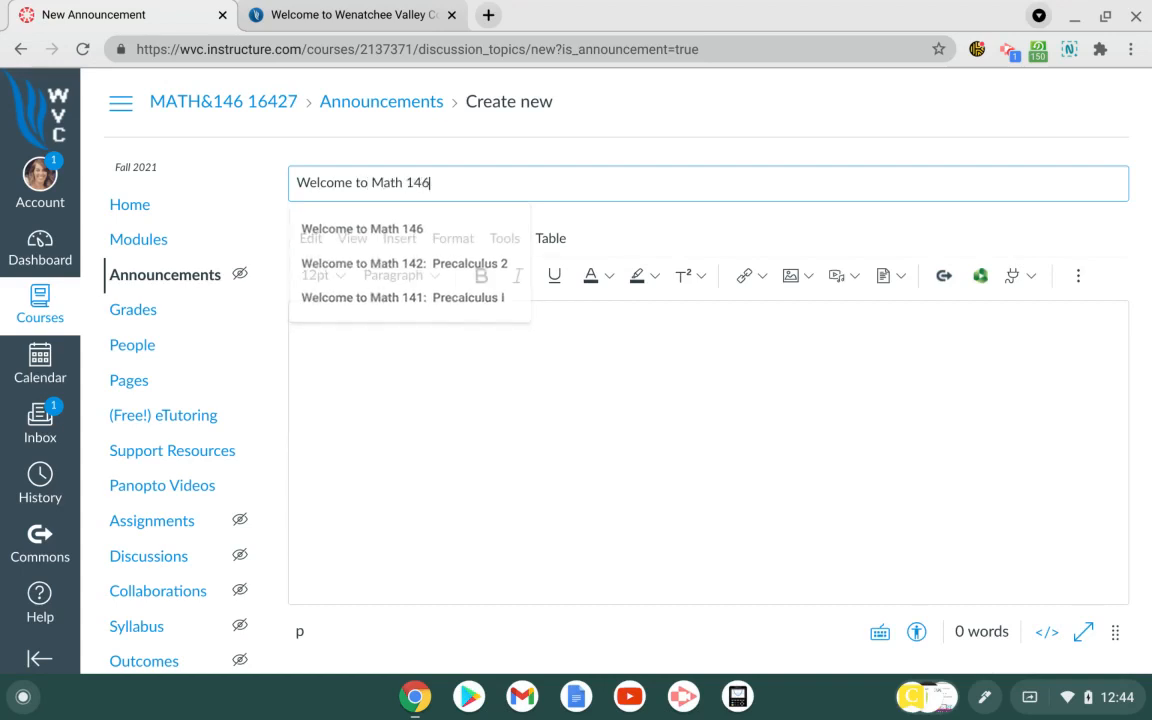
click(328, 329)
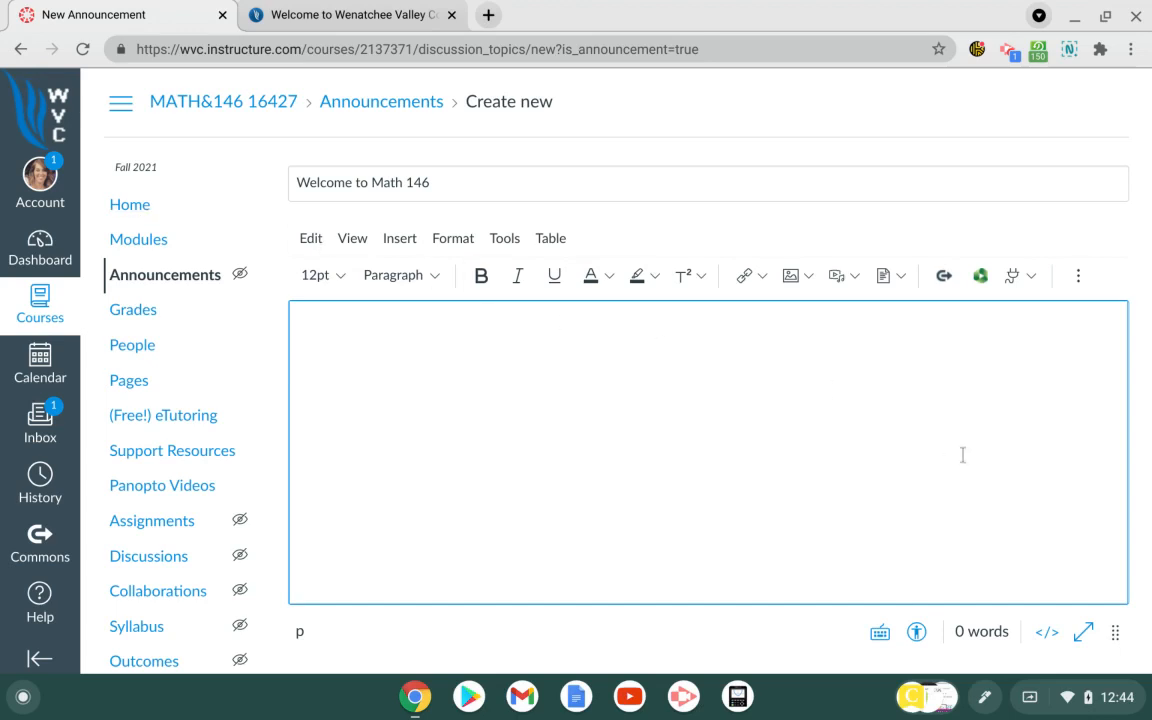
Step: Review the announcement's section and posting options, and cancel the draft without saving
scroll(961, 455, down, 3)
scroll(985, 505, down, 2)
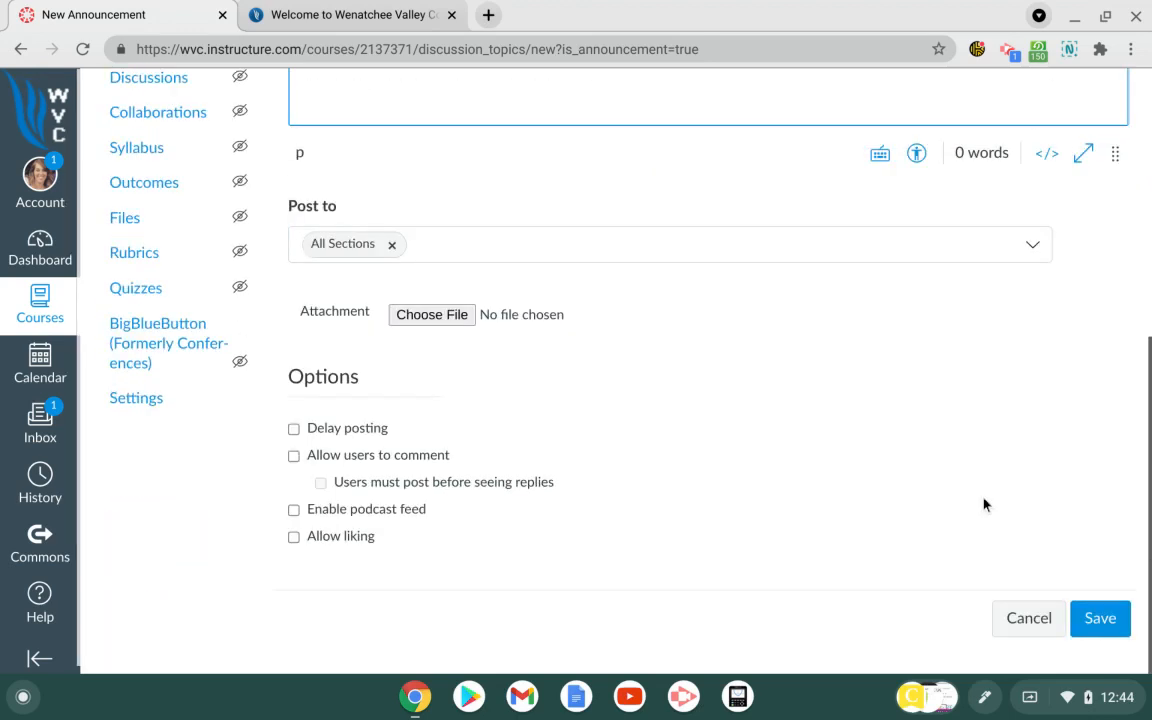
click(1030, 626)
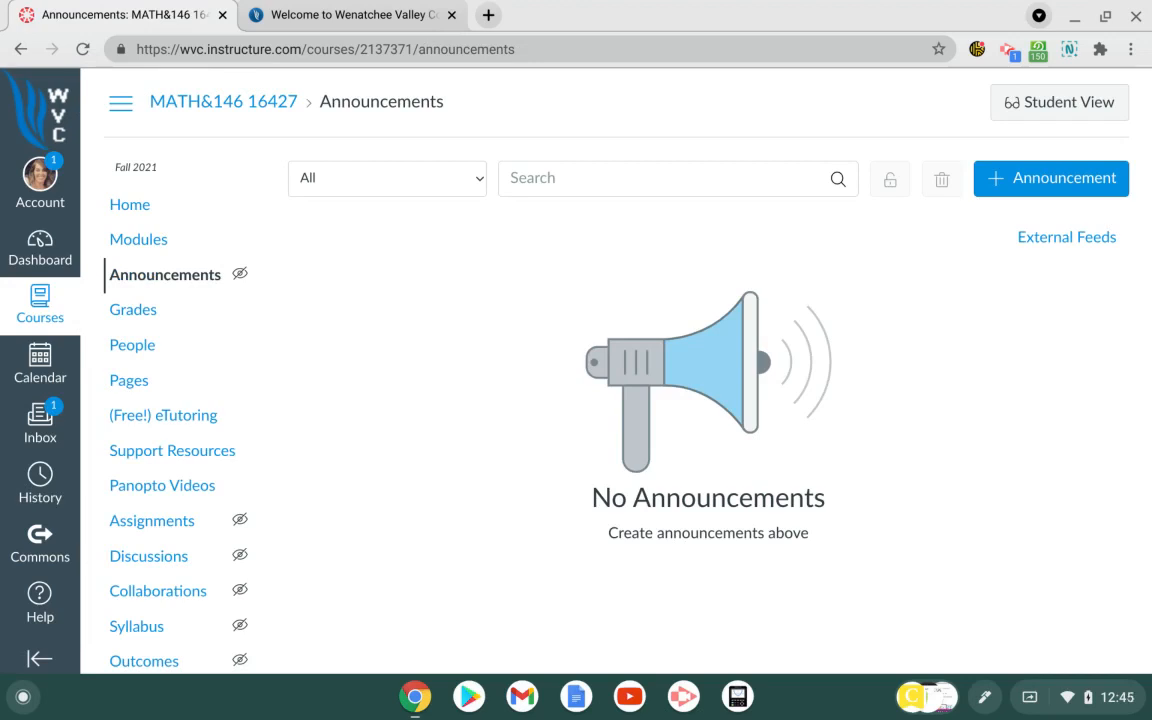
Step: Compose a new inbox message for the first MATH&146 ...Statistics favorite course and enable sending an individual message to each recipient
click(118, 204)
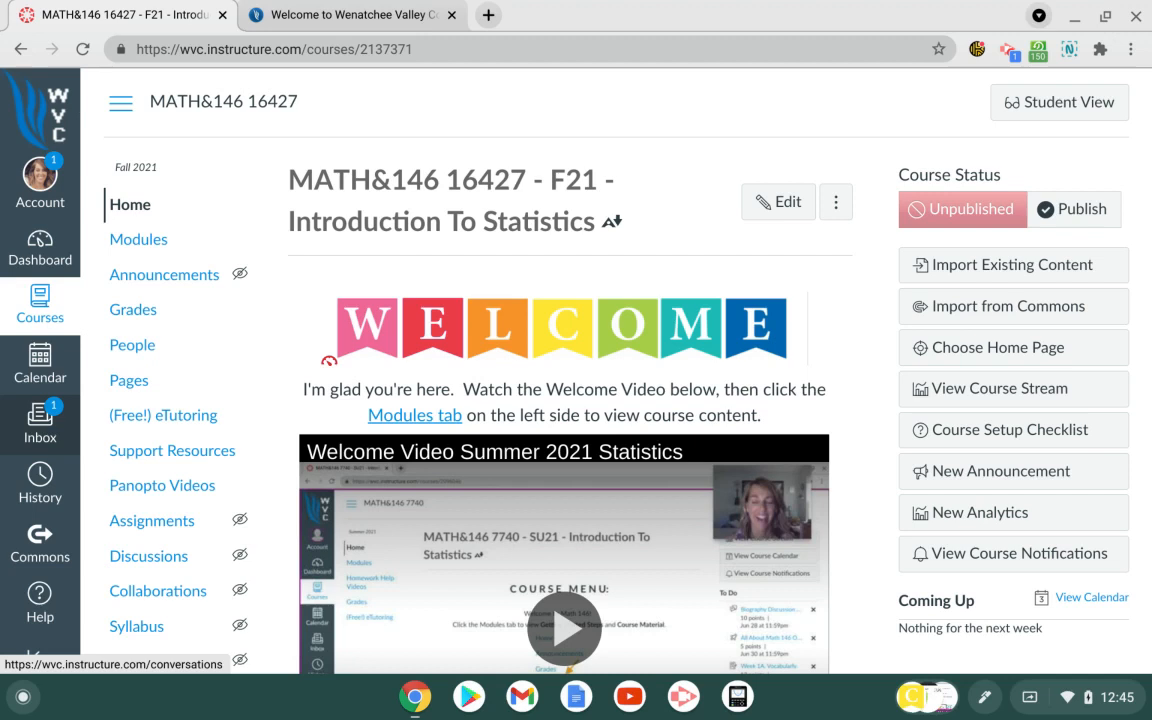
click(40, 418)
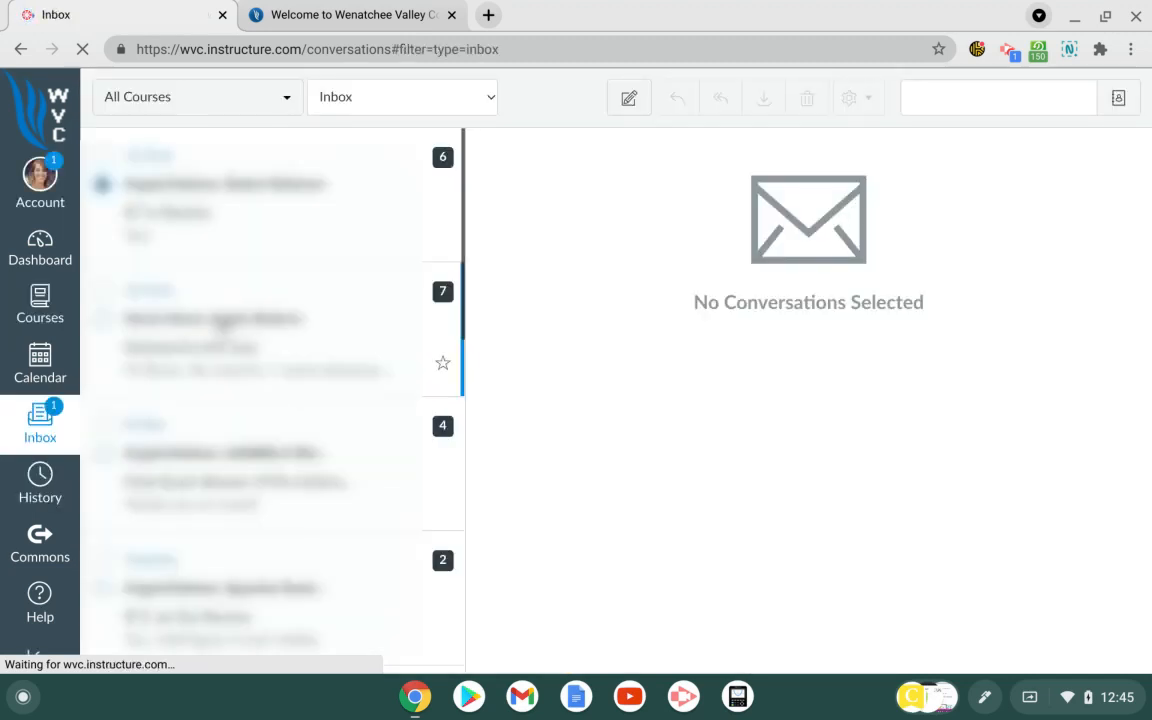
click(626, 101)
click(509, 196)
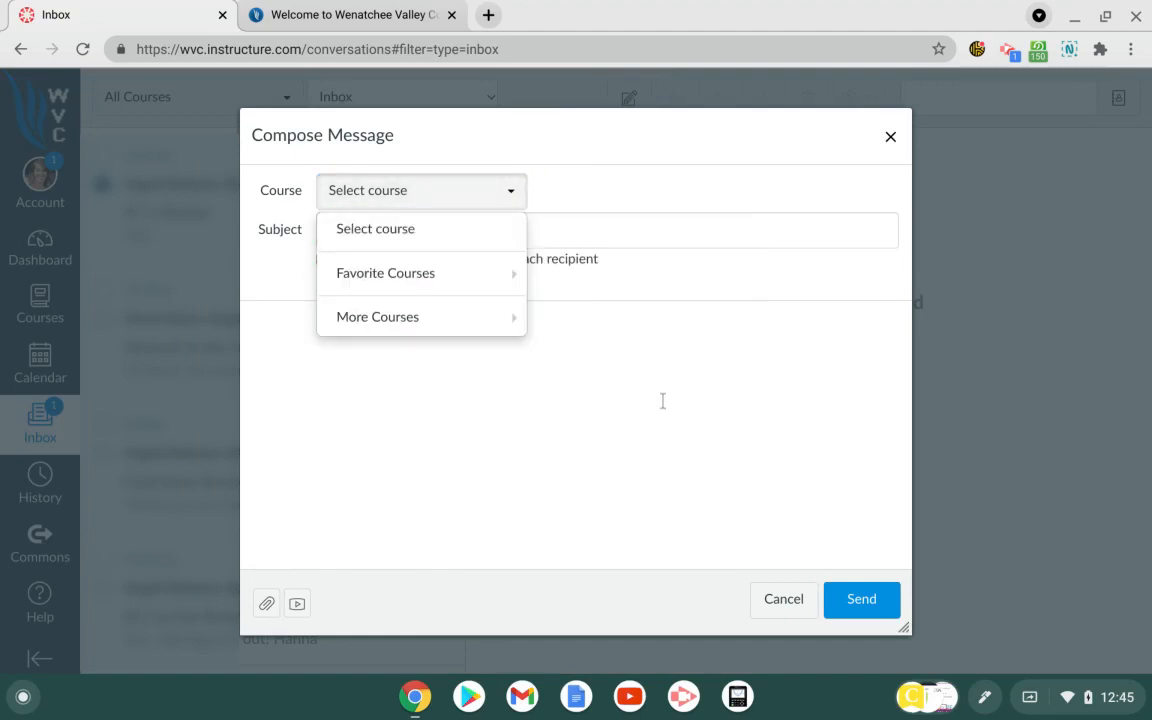
mouse_move(455, 275)
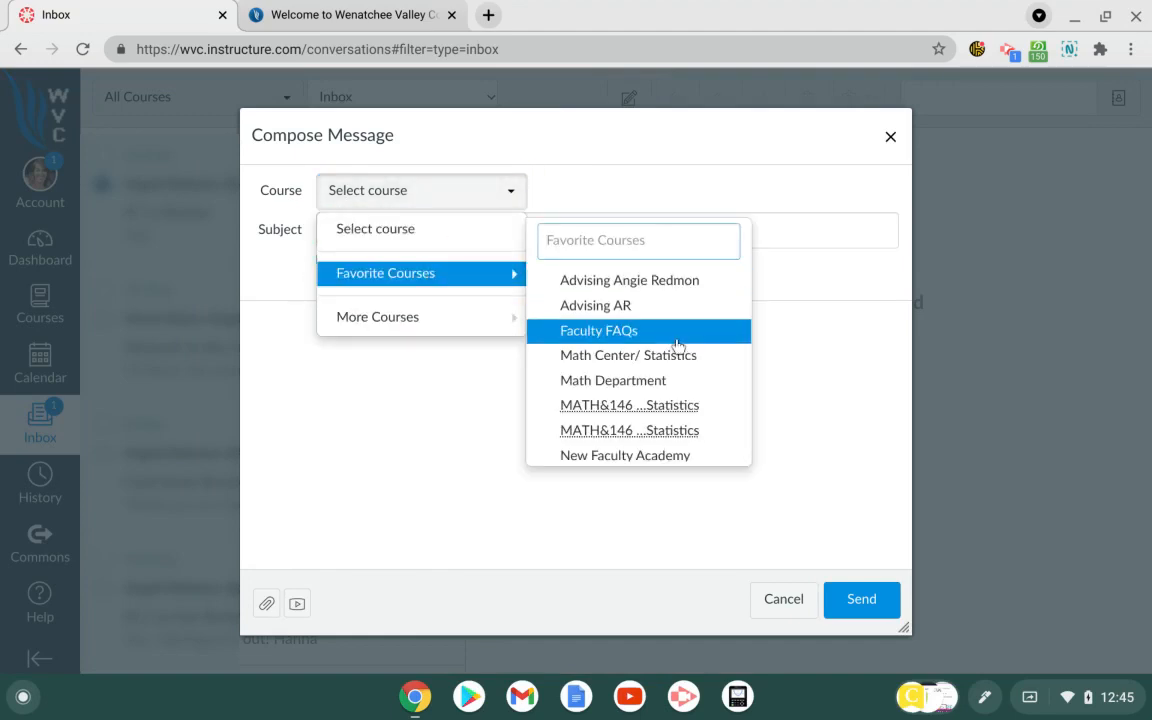
click(666, 404)
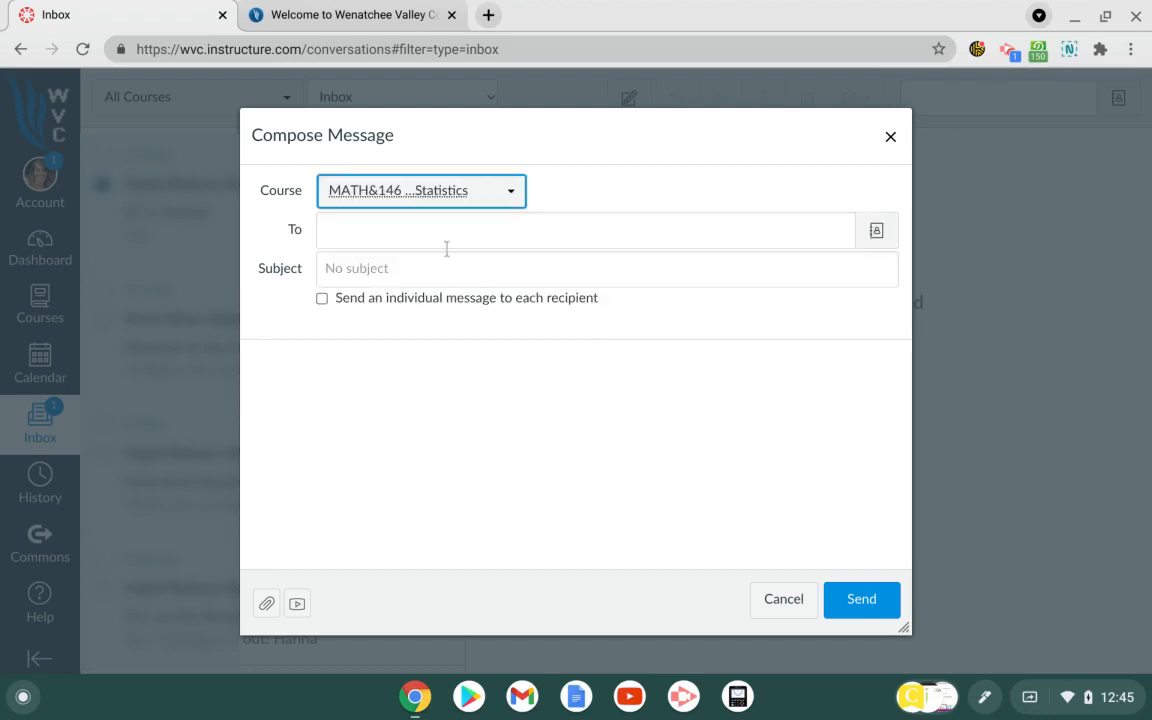
click(322, 299)
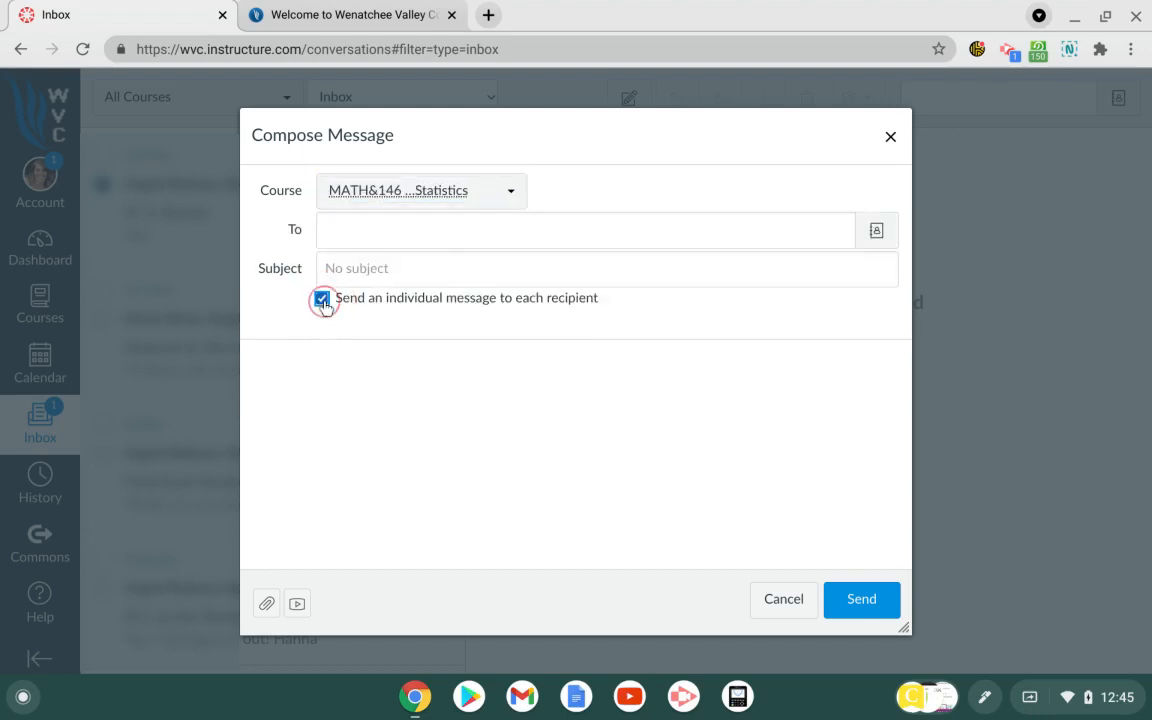